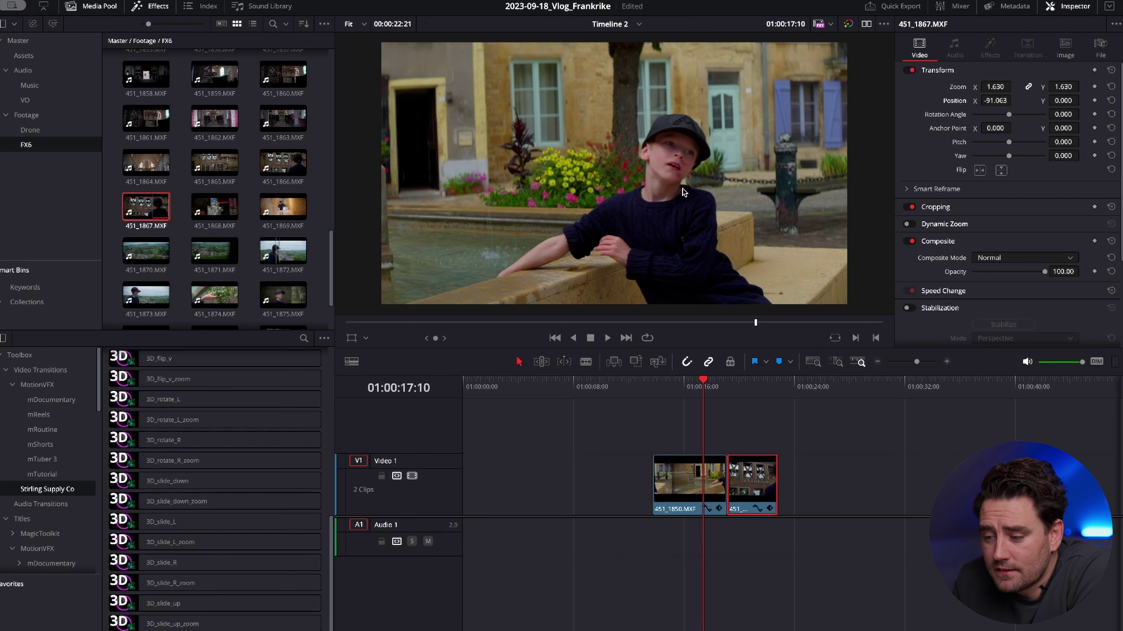
Play back the two-clip edit and check the second clip's grade on the Color page.
key("space")
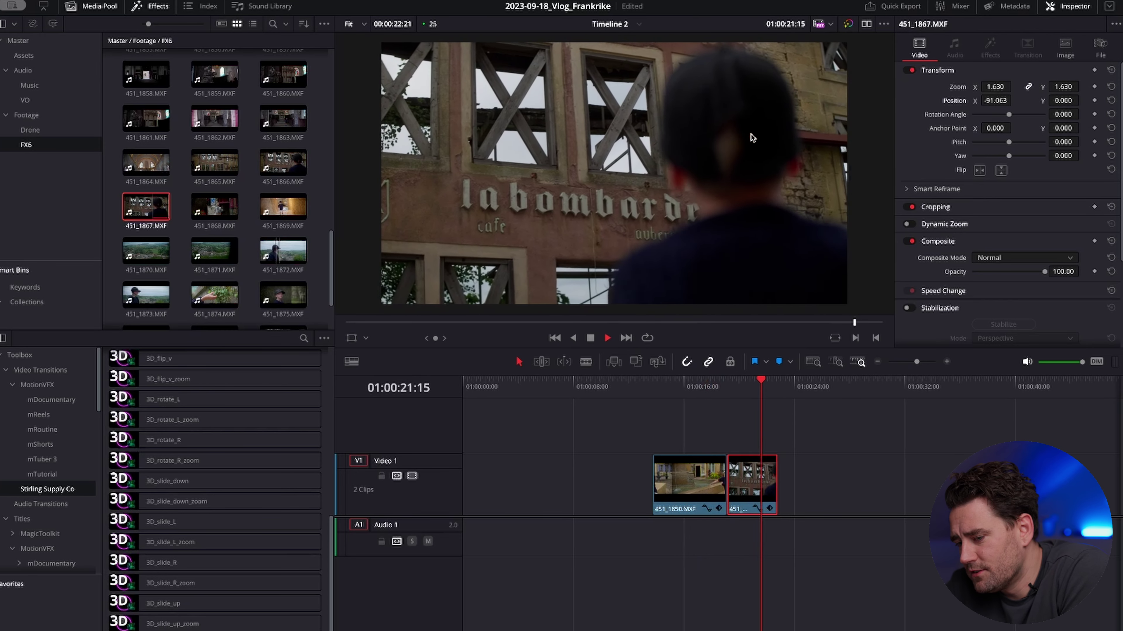
key("space")
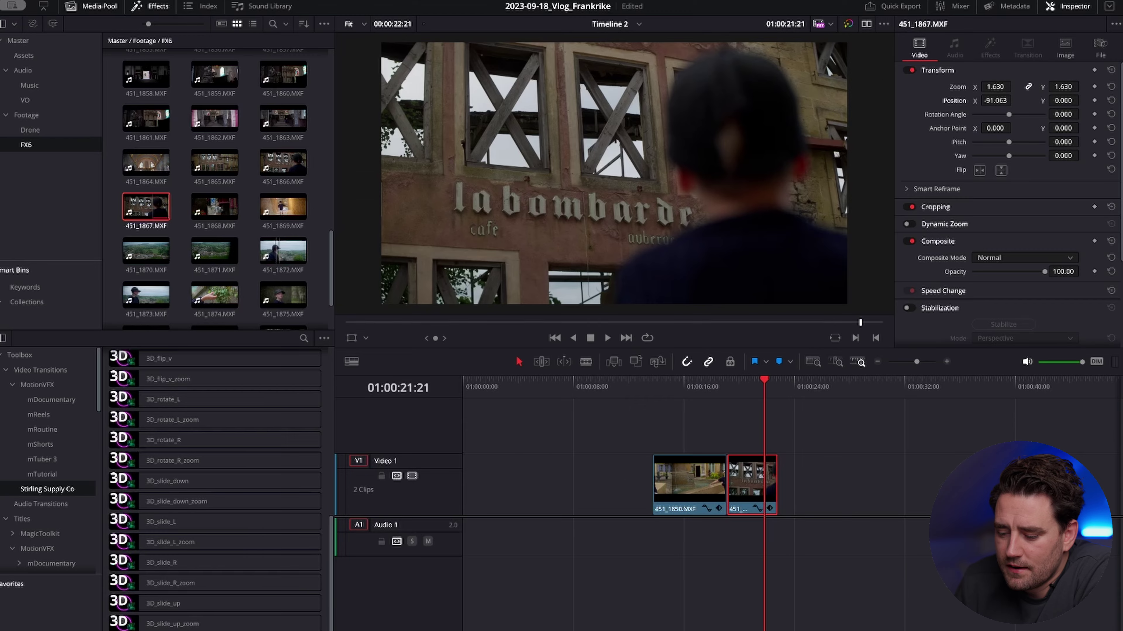
key("shift+6")
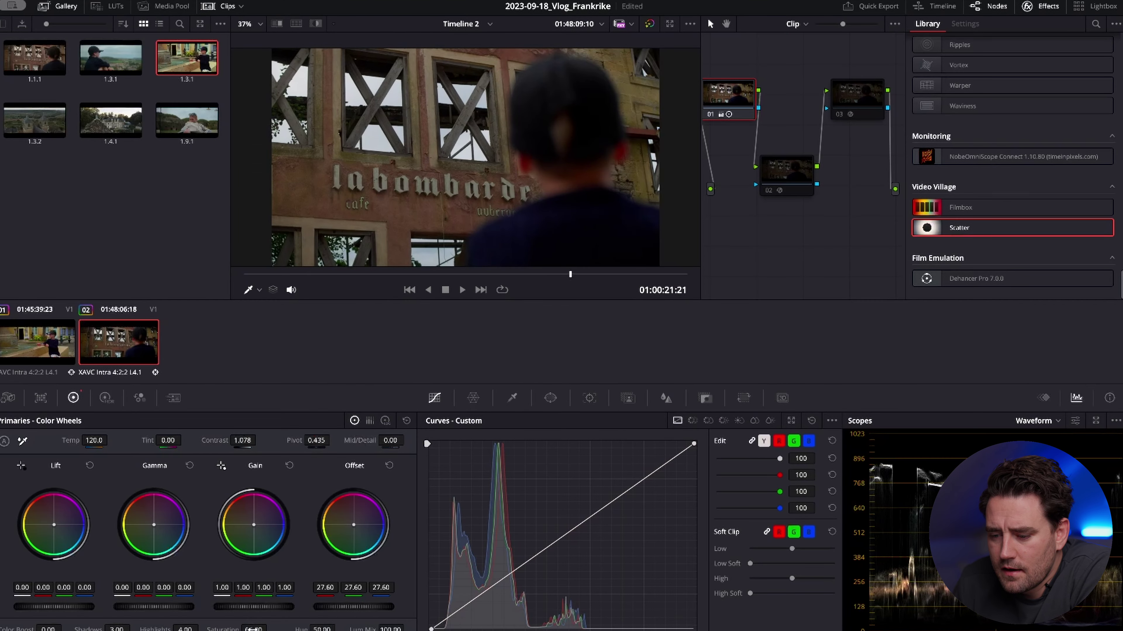
key("shift+4")
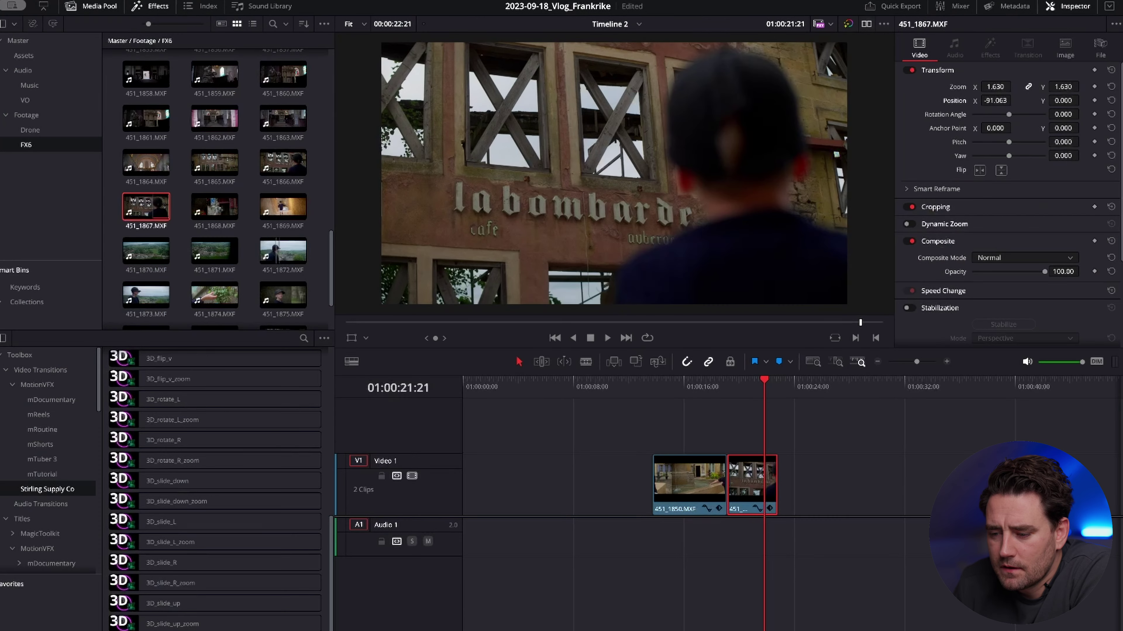
left_click(662, 388)
key("space")
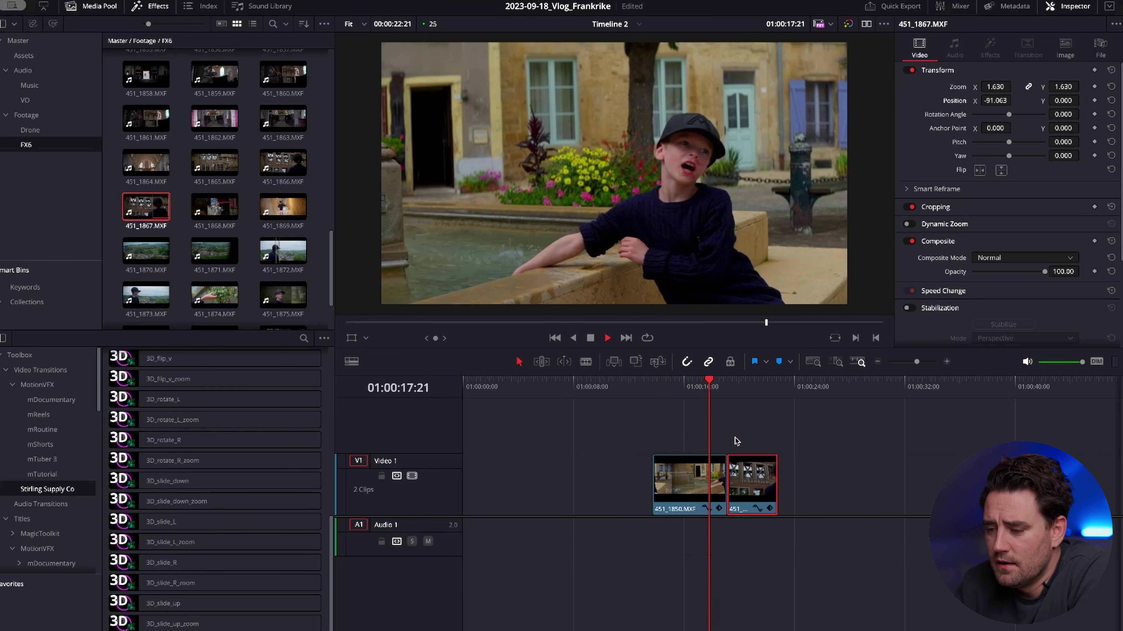
Select clip 451_1850.MXF and open it on the Color page with the playhead at its first frame.
left_click(699, 512)
left_click(690, 387)
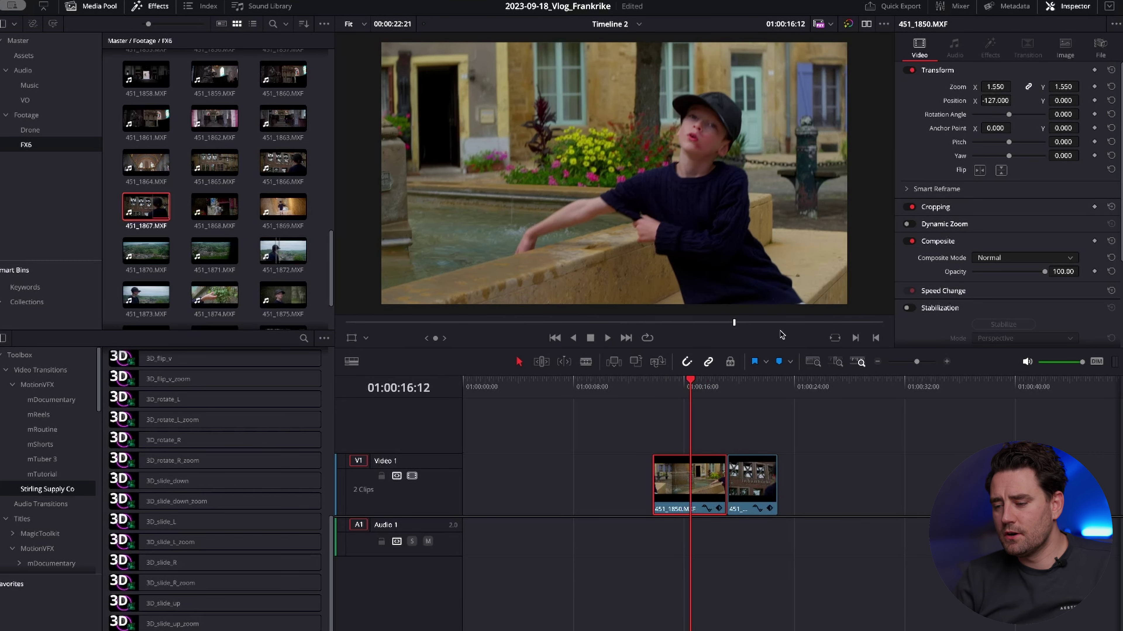
mouse_move(1004, 91)
left_mouse_down()
mouse_move(968, 91)
mouse_move(999, 89)
left_mouse_up()
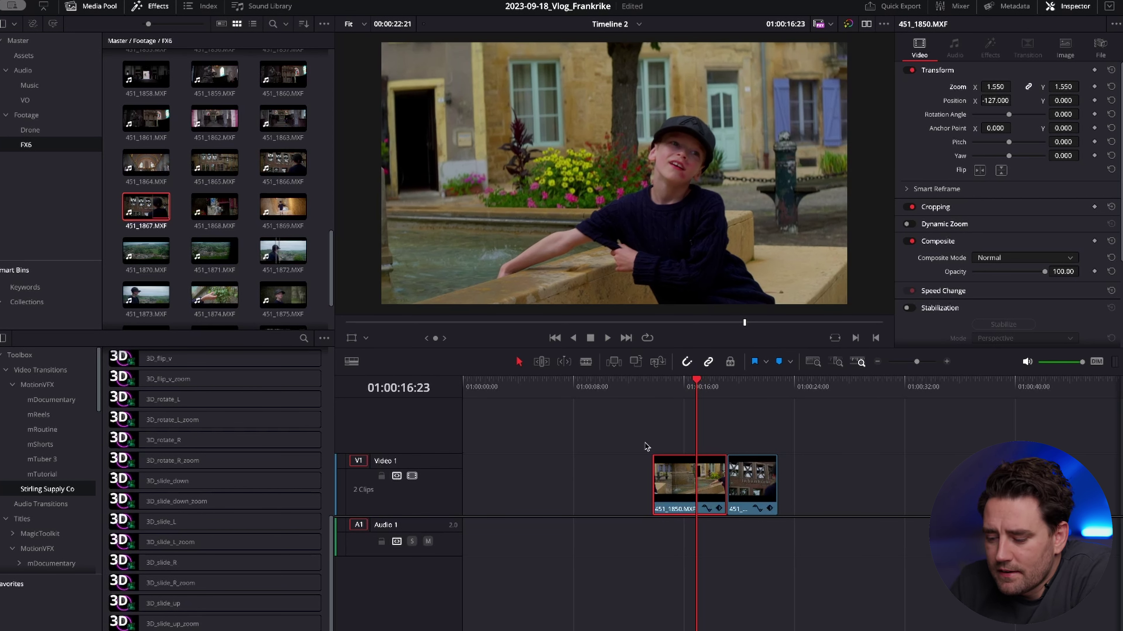
left_click(763, 384)
left_click(654, 383)
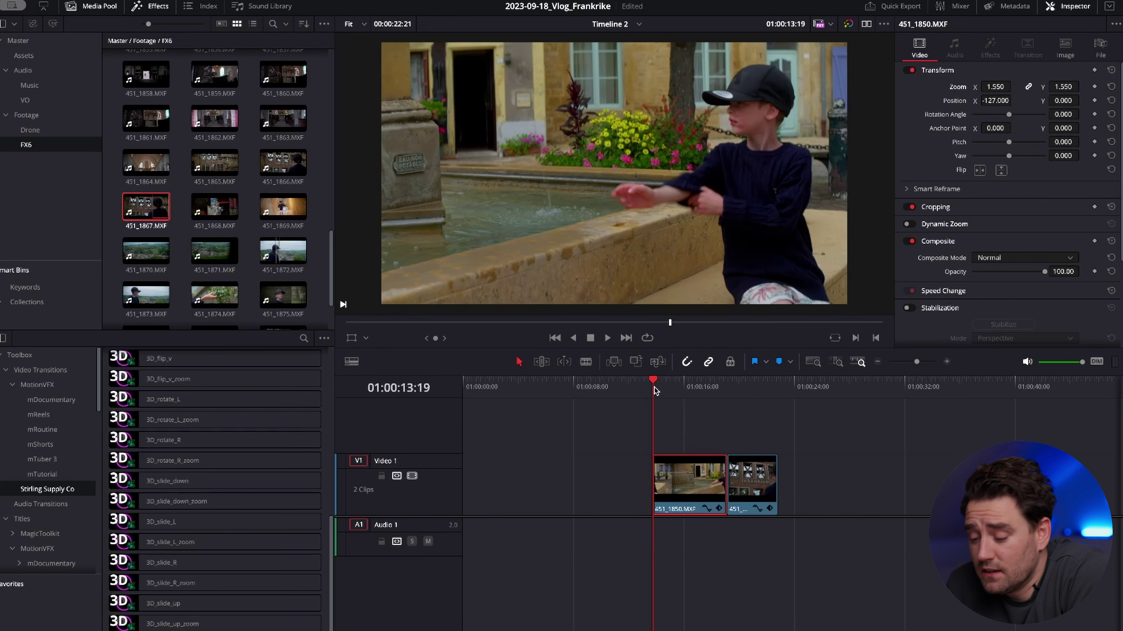
key("shift+6")
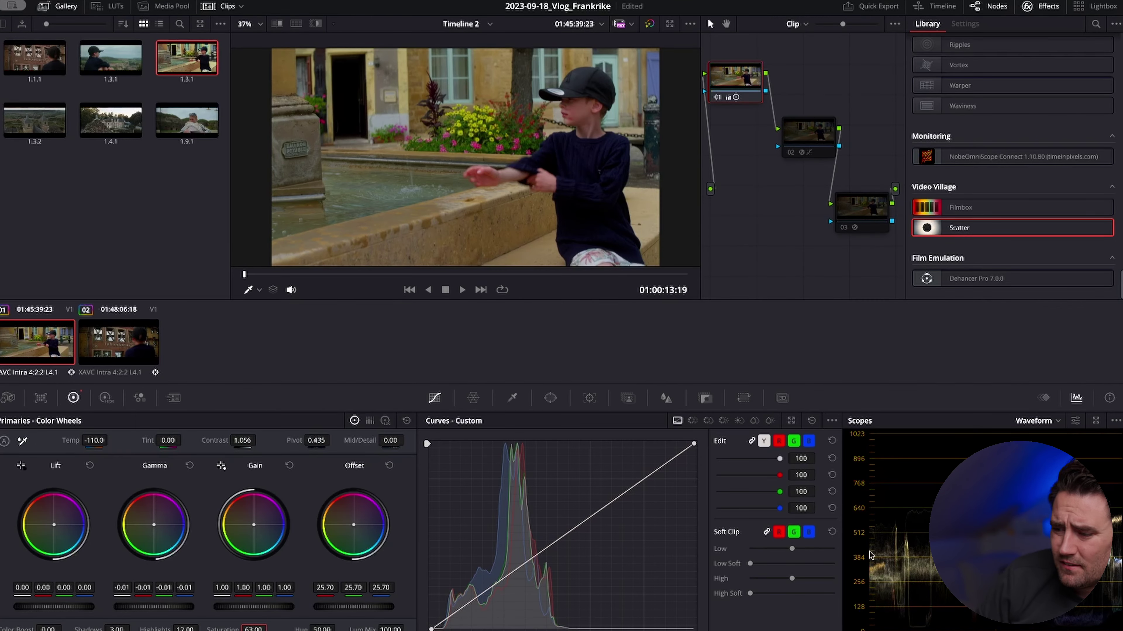
Rearrange the node graph so node 02 sits beside node 01 and node 03 sits well below them.
left_click_drag(799, 129, 801, 73)
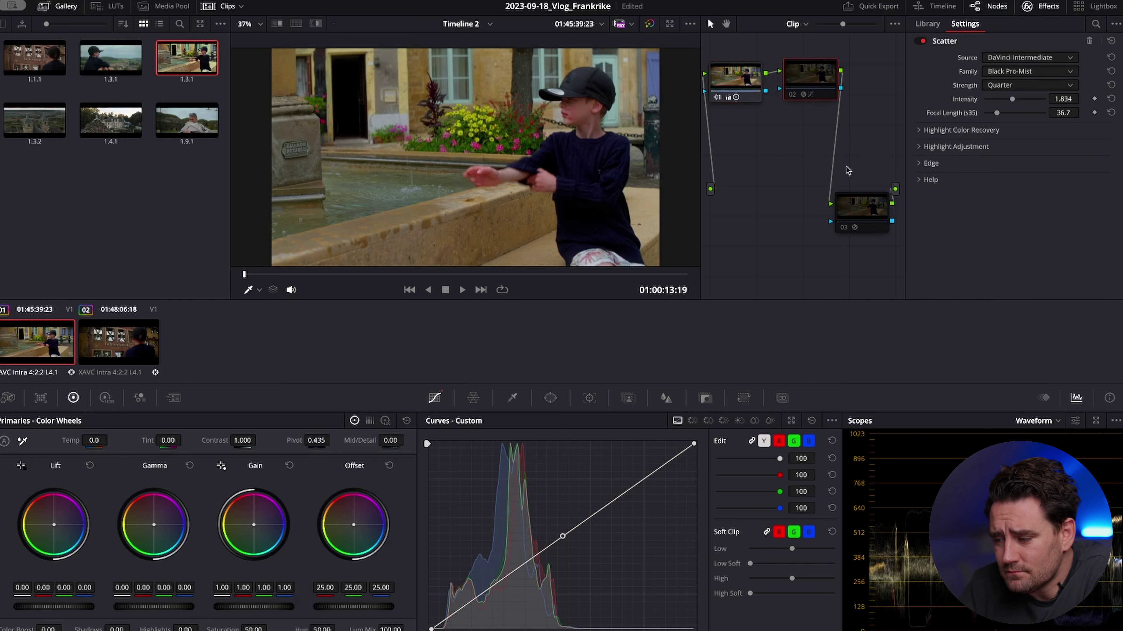
left_click_drag(858, 216, 793, 261)
left_click_drag(808, 77, 806, 97)
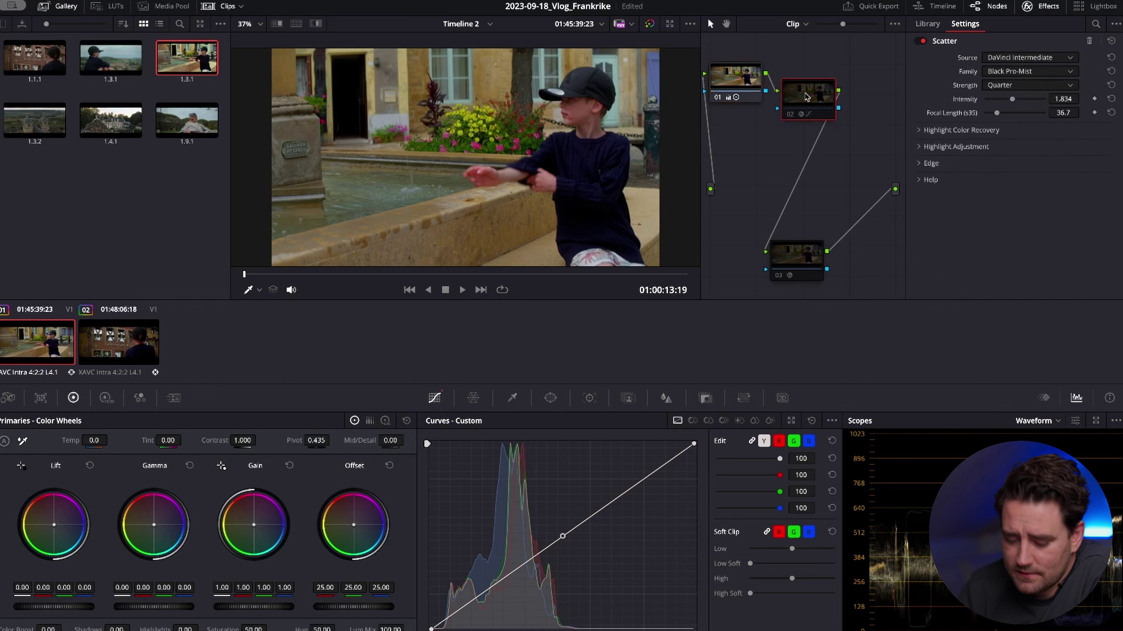
Enable the Scatter node 02, lower its Intensity to 1.432, and compare the image with the node off and on.
key("ctrl+d")
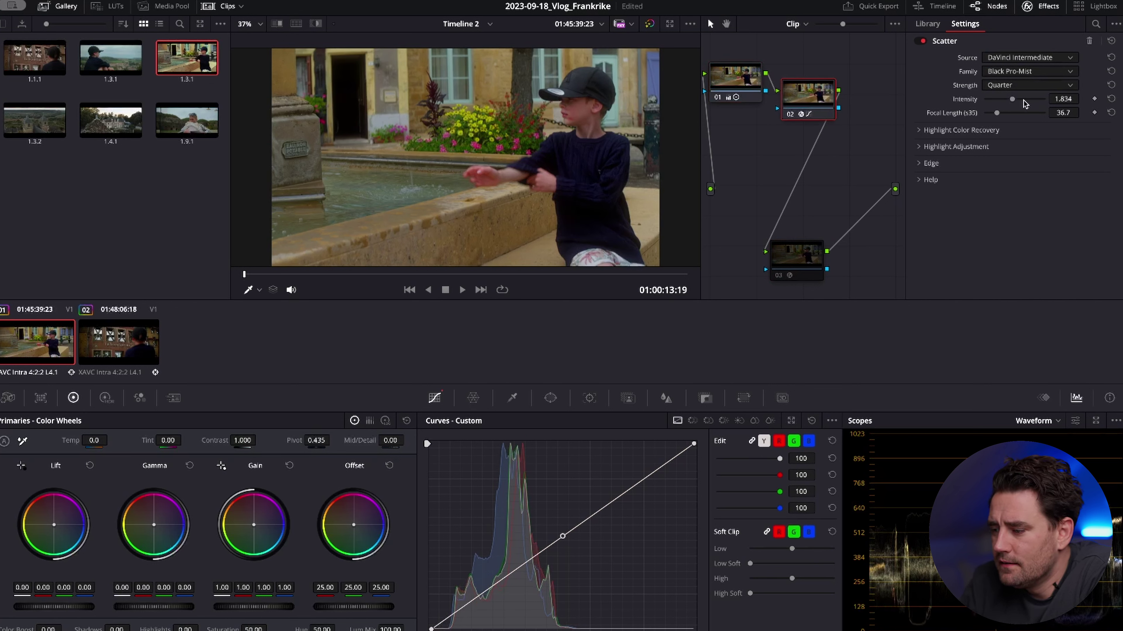
left_click_drag(1011, 102, 1006, 100)
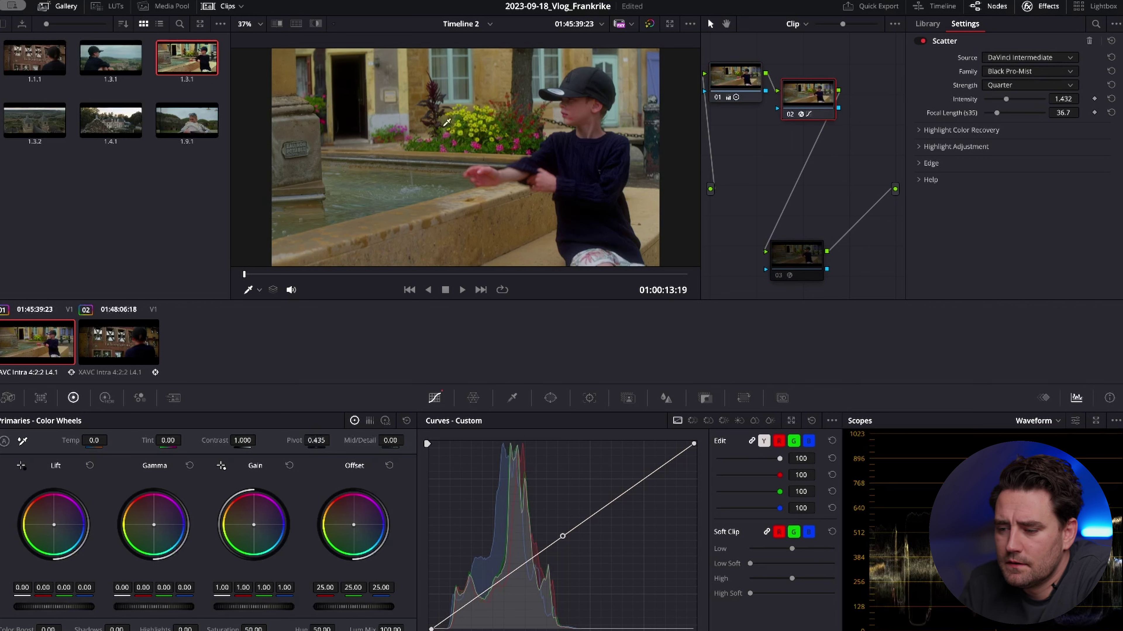
key("ctrl+d")
key("ctrl+d")
key("ctrl+d")
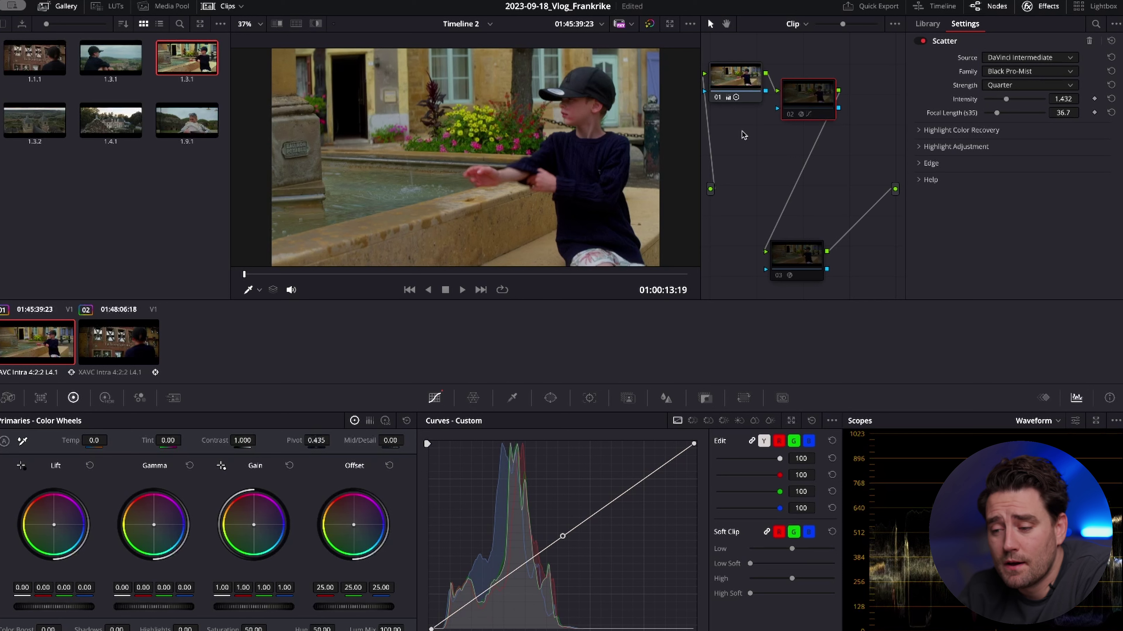
key("ctrl+d")
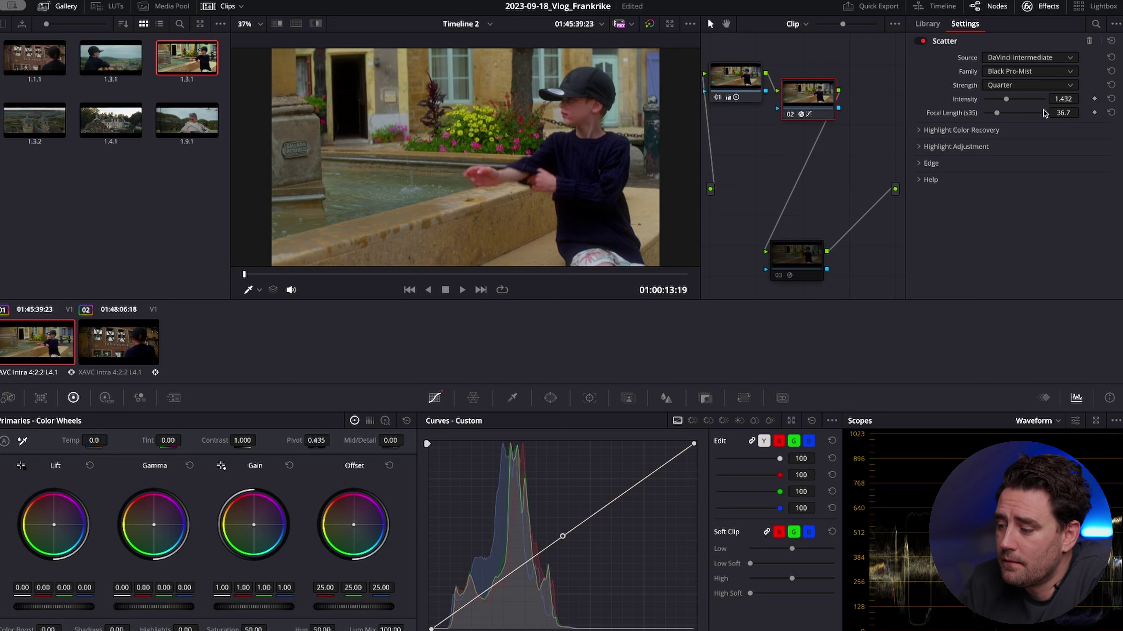
Move Filmbox node 03 up just below node 02 and examine its Mode, Source and Advanced Settings options.
left_click_drag(798, 264, 844, 180)
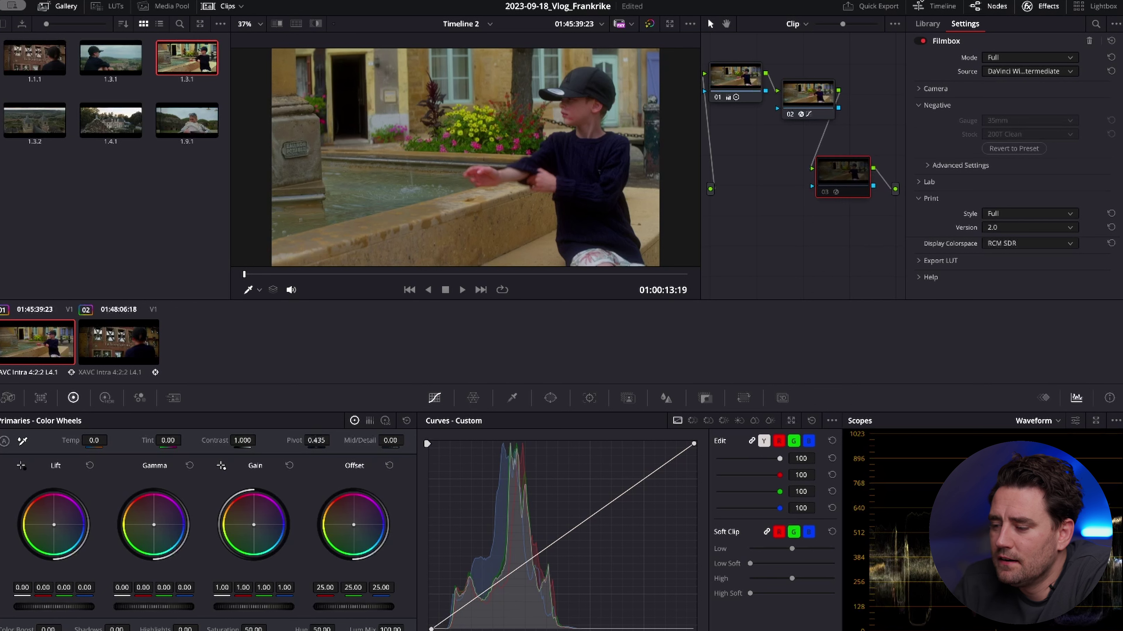
left_click(998, 56)
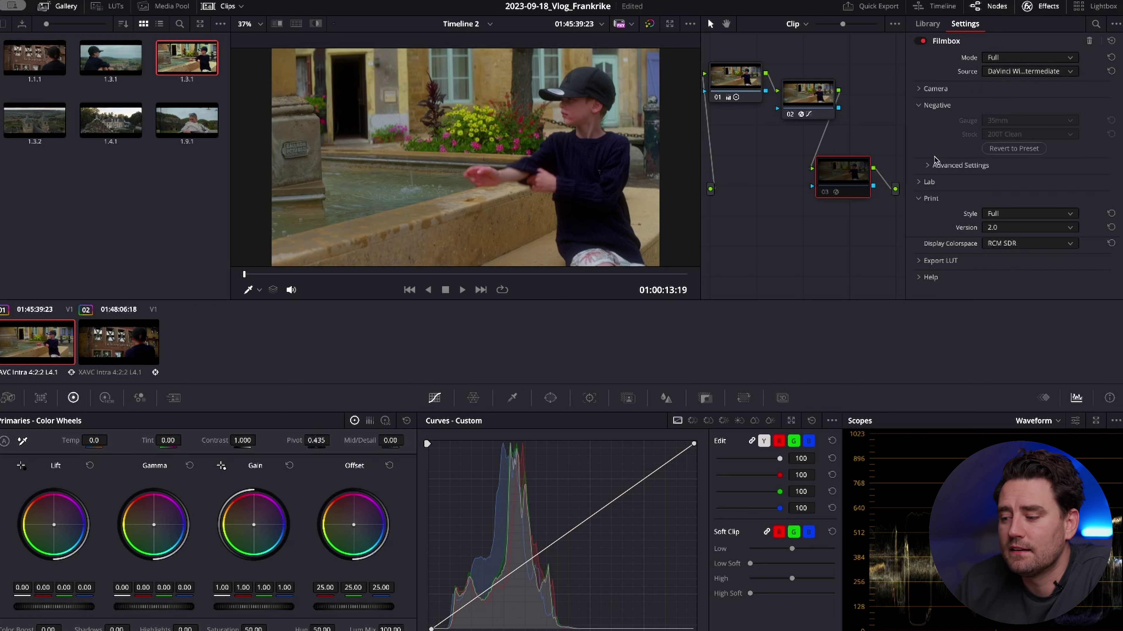
left_click(930, 166)
left_click(936, 183)
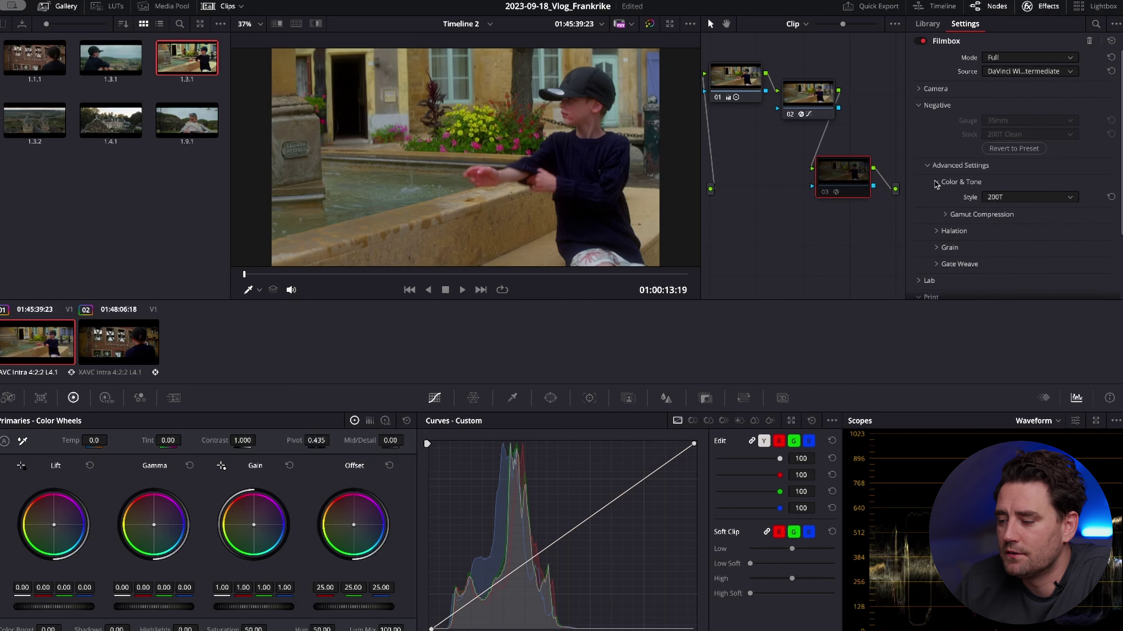
left_click(936, 182)
left_click(993, 59)
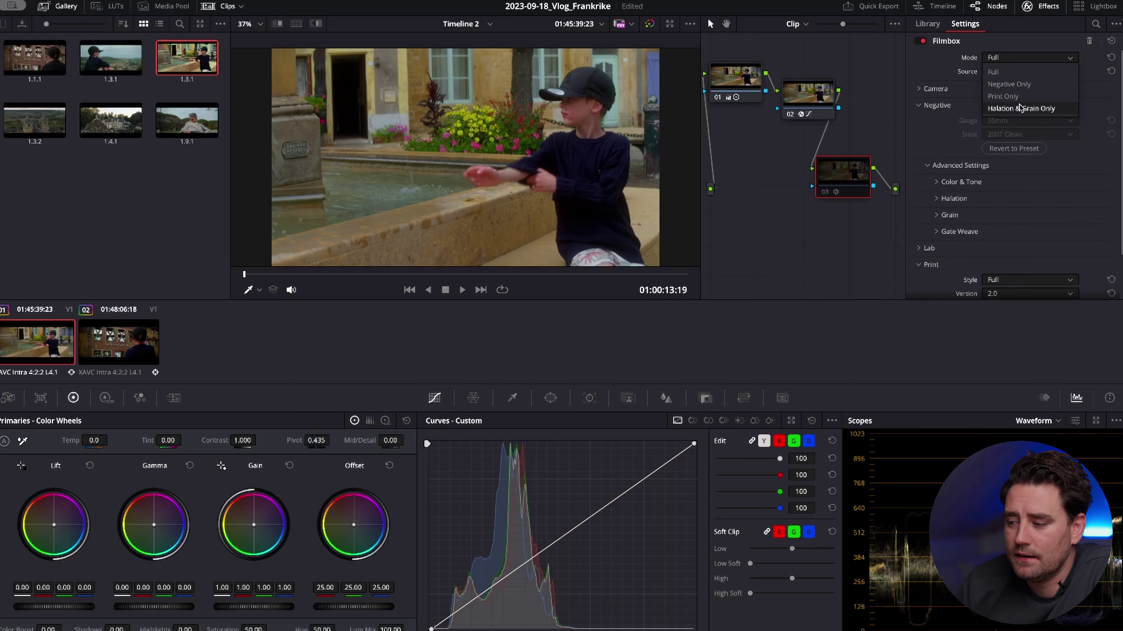
left_click(1030, 58)
left_click(1045, 72)
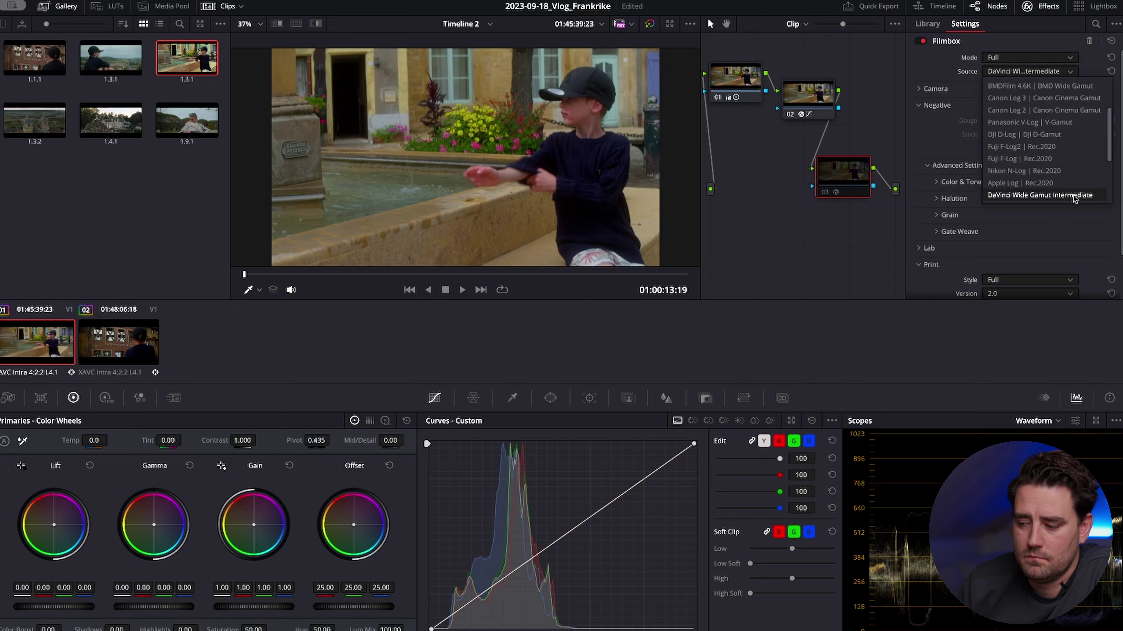
left_click(920, 144)
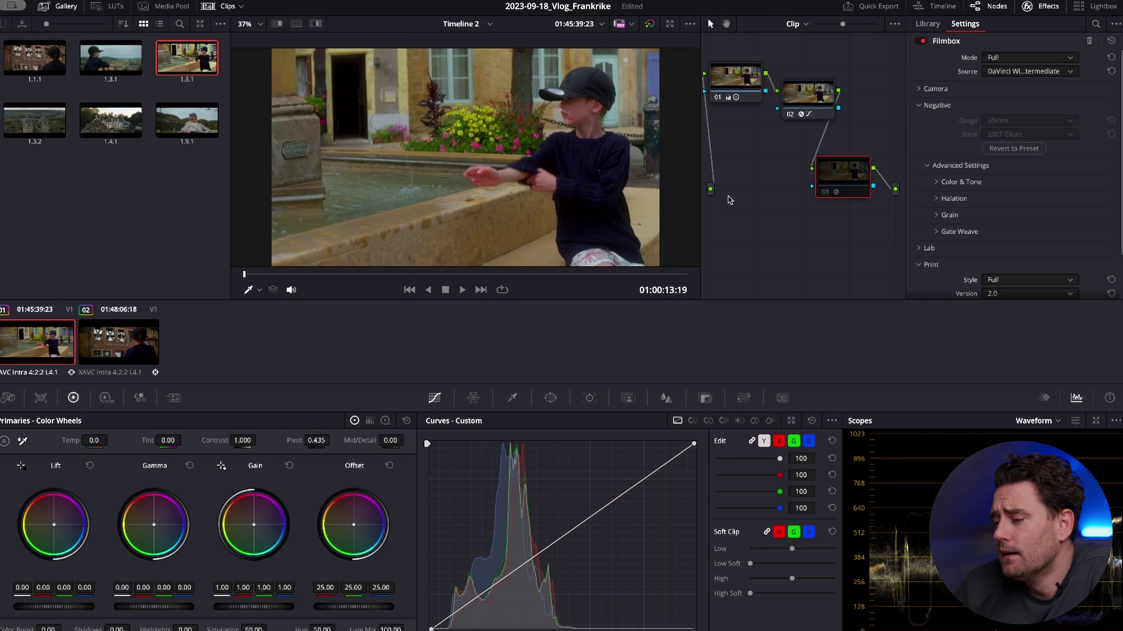
Turn off the Camera, Lab, Halation and Grain sections in the Filmbox settings of node 03.
left_click(920, 90)
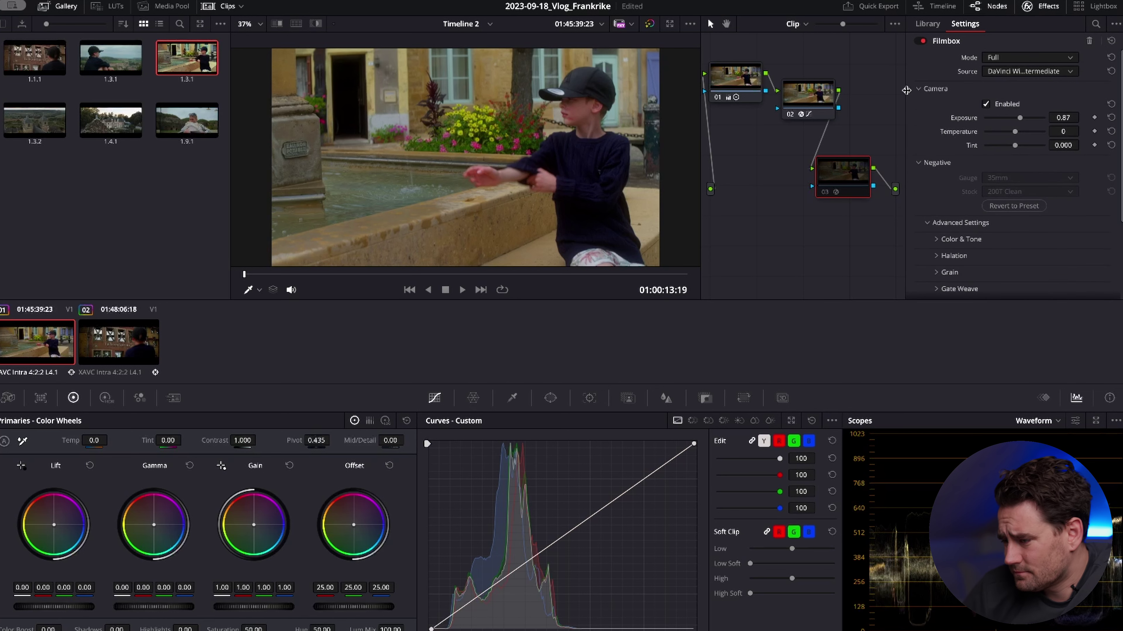
left_click(985, 104)
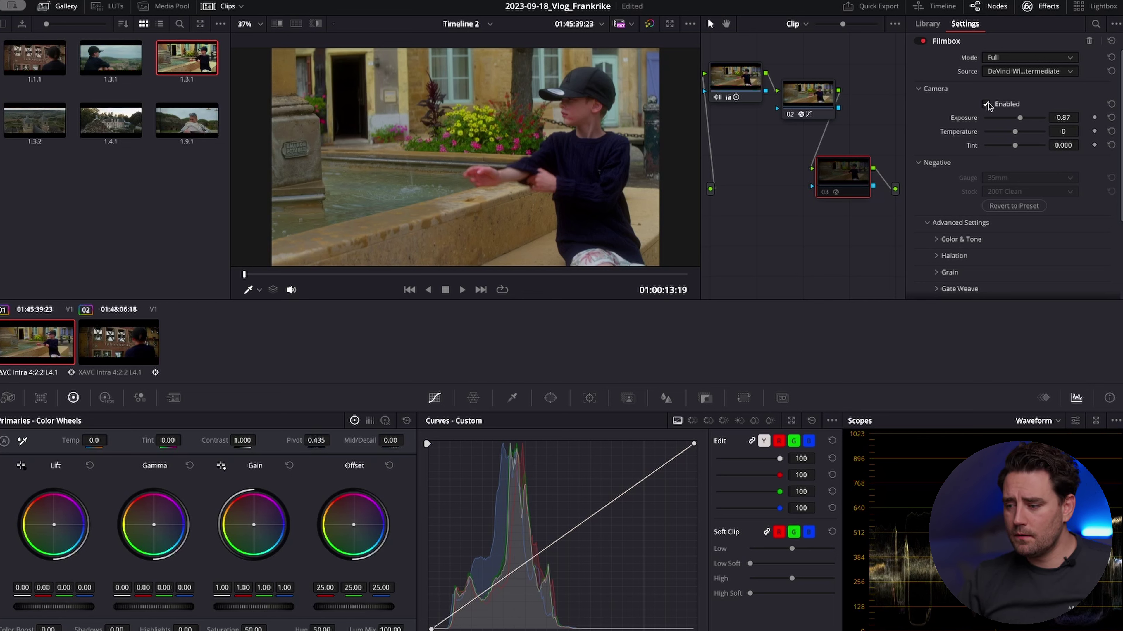
scroll(963, 170, "down", 3)
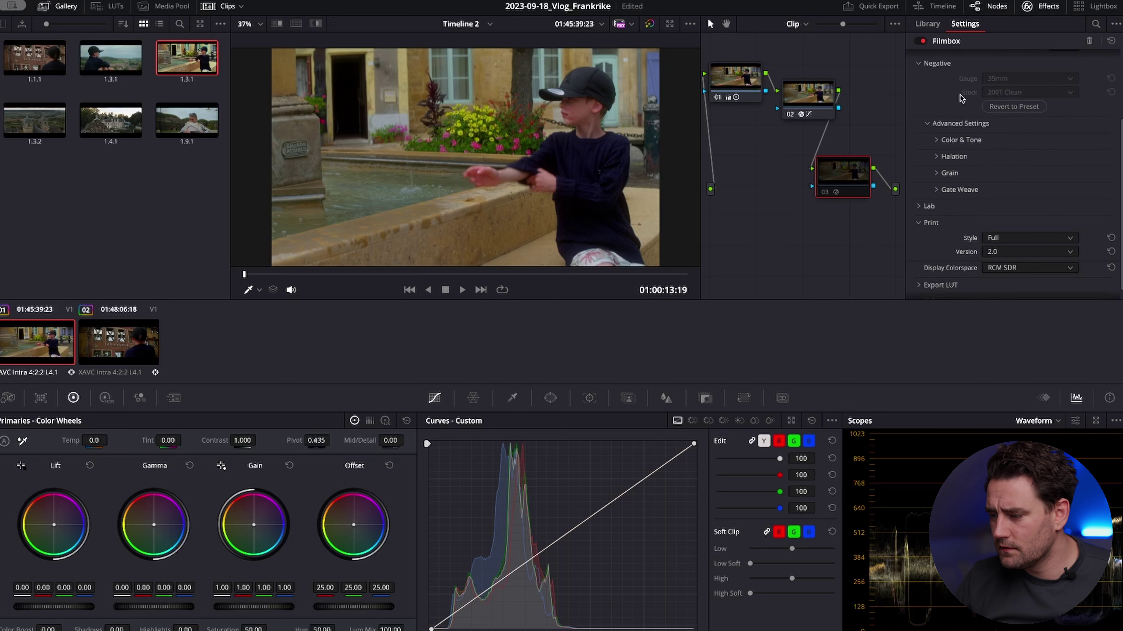
left_click(921, 207)
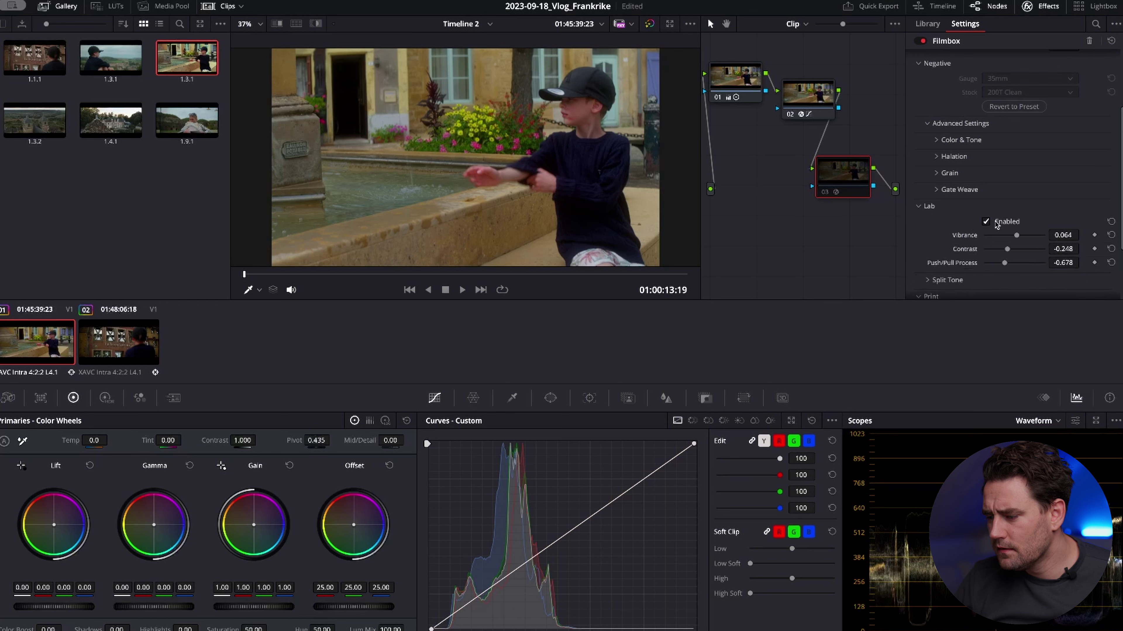
left_click(936, 157)
left_click(937, 140)
scroll(940, 235, "down", 2)
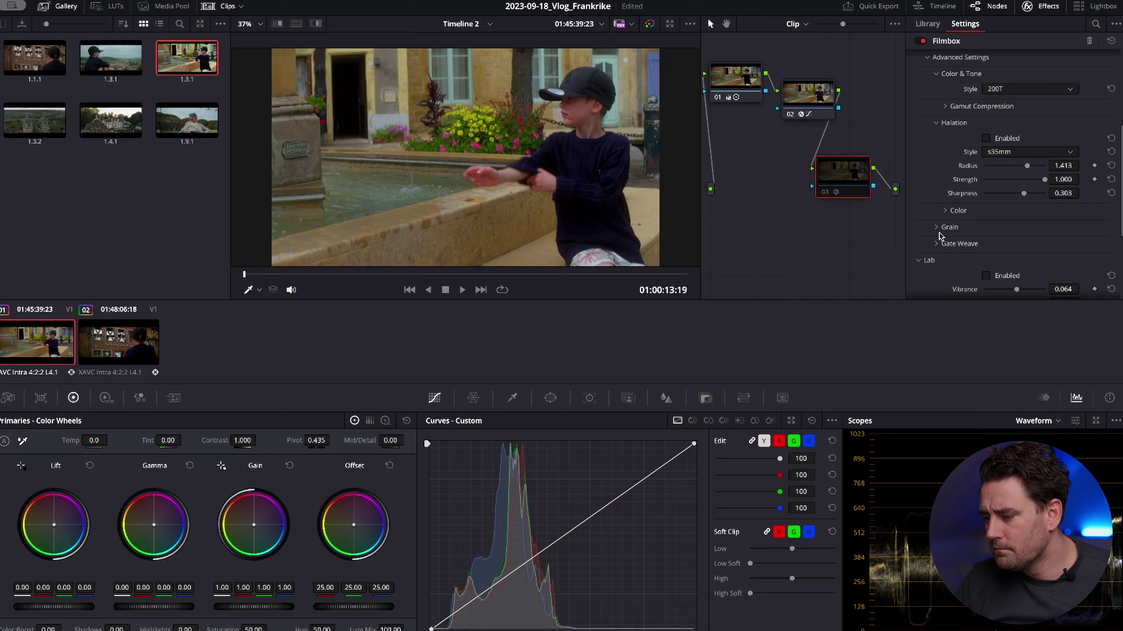
left_click(937, 212)
scroll(945, 203, "down", 3)
left_click(936, 185)
scroll(939, 204, "down", 1)
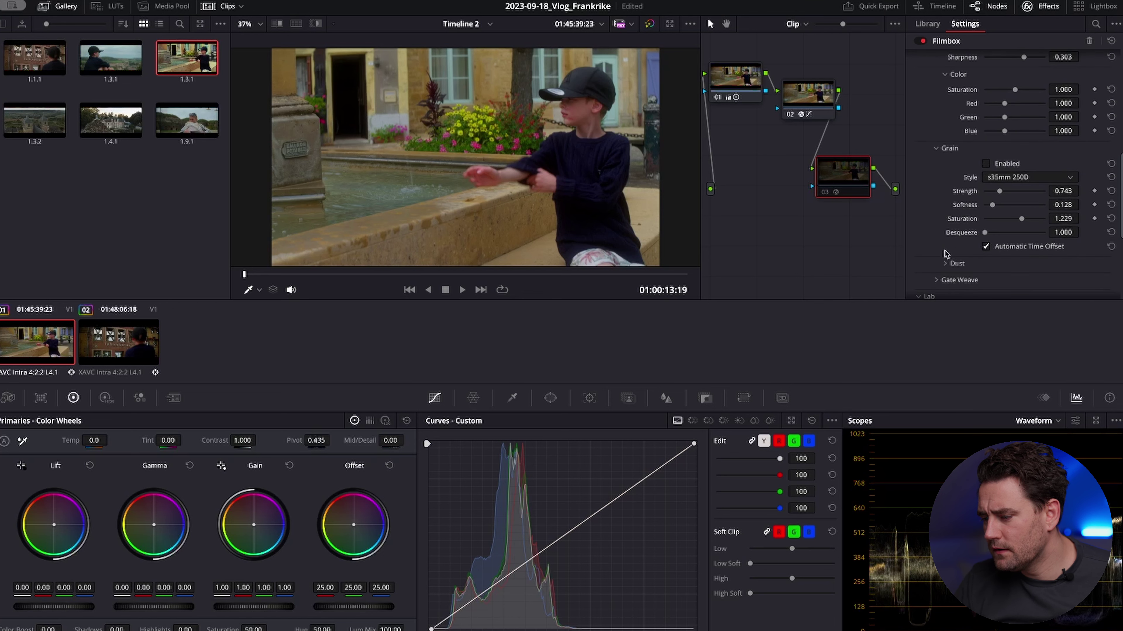
scroll(985, 168, "up", 10)
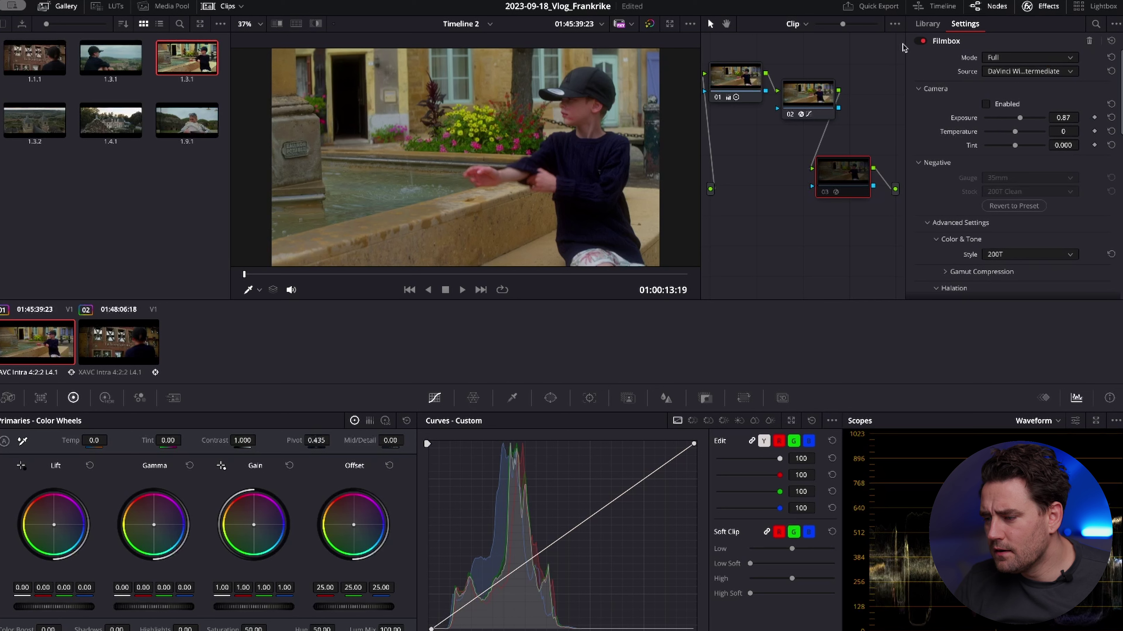
Enable Filmbox node 03 and turn its Camera section on.
key("ctrl+d")
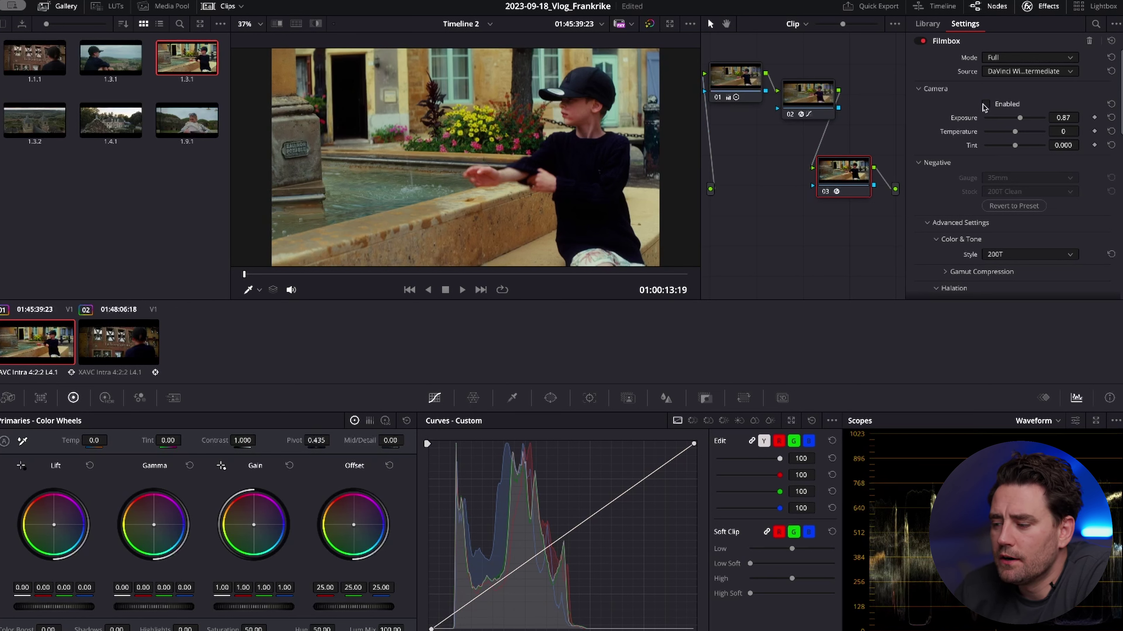
left_click(993, 105)
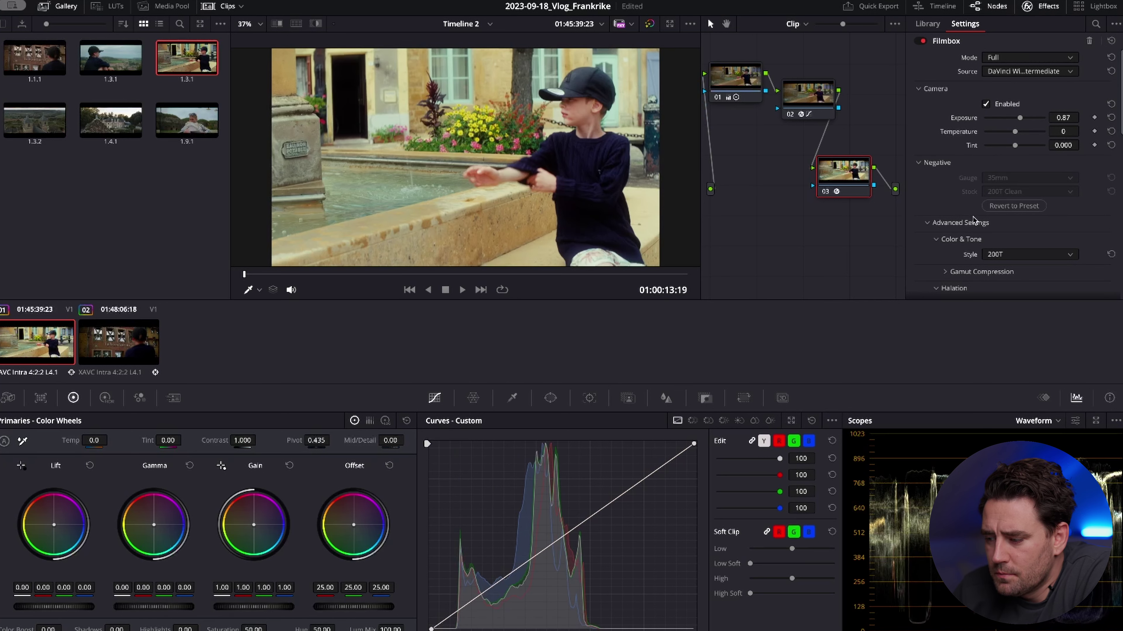
scroll(972, 216, "down", 3)
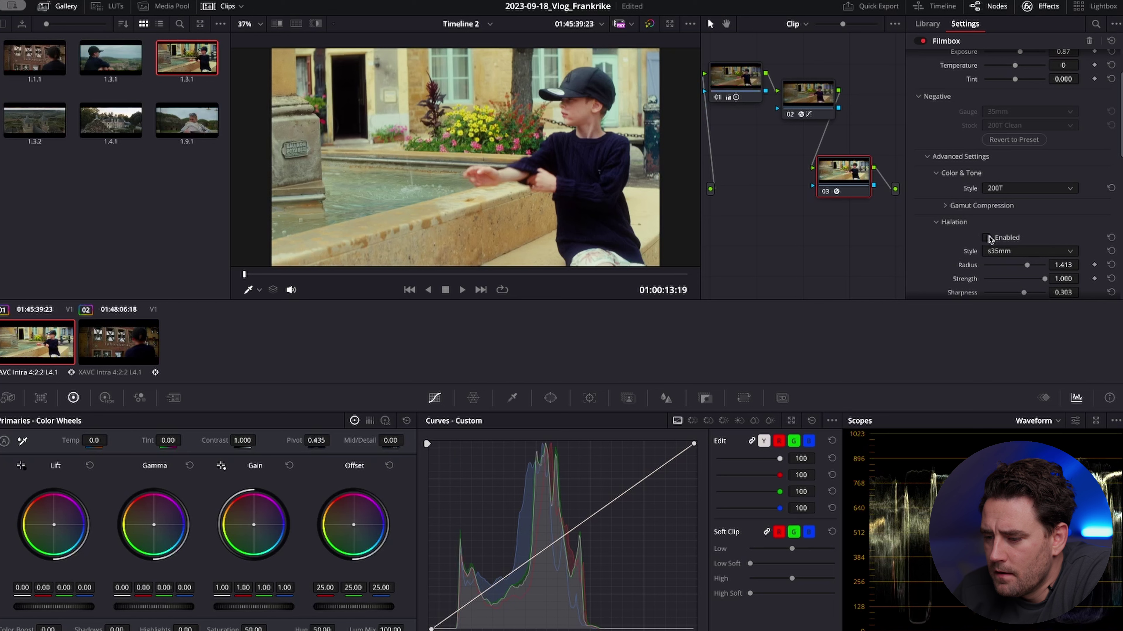
Collapse the Halation settings, turn on Filmbox's Grain and Lab sections, and set the Lab Vibrance to -0.101.
scroll(984, 236, "down", 4)
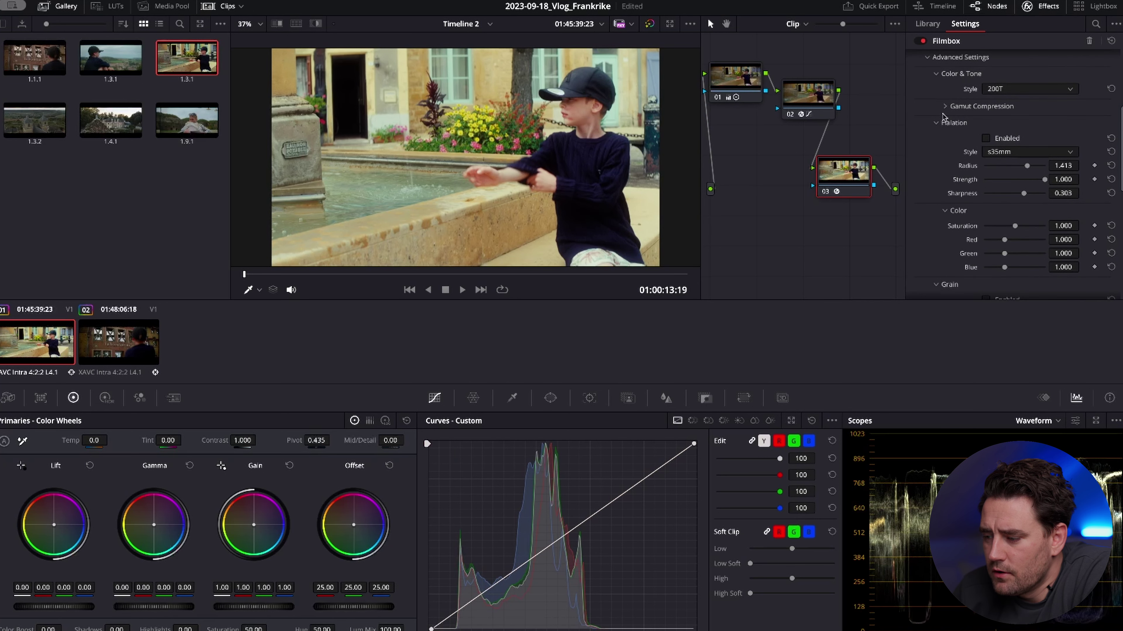
left_click(936, 125)
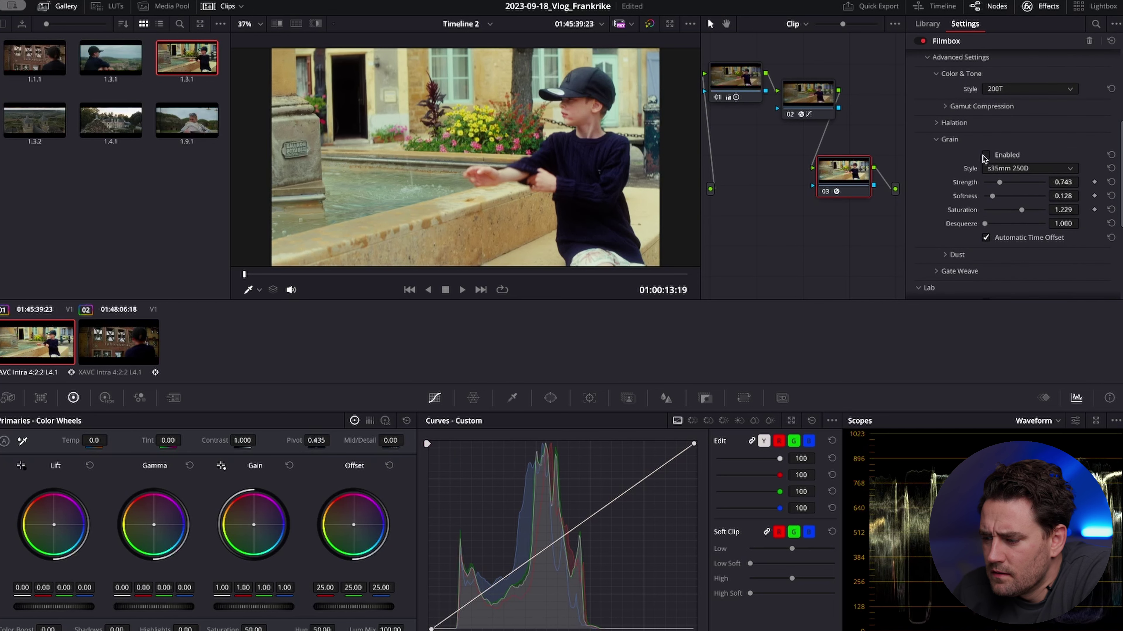
scroll(970, 167, "down", 4)
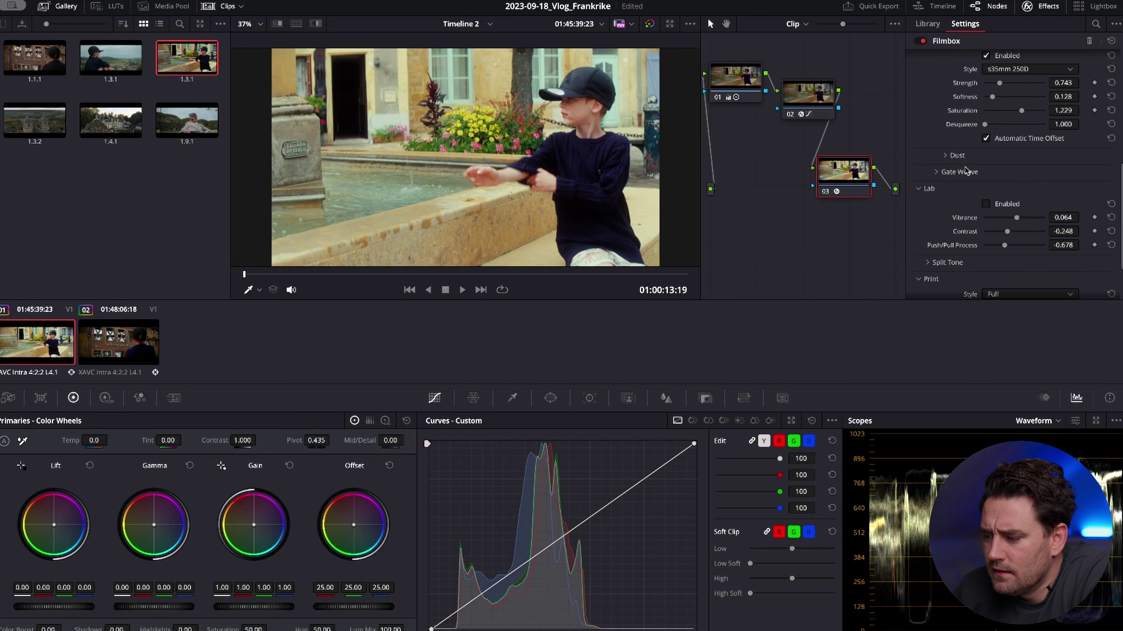
left_click(985, 204)
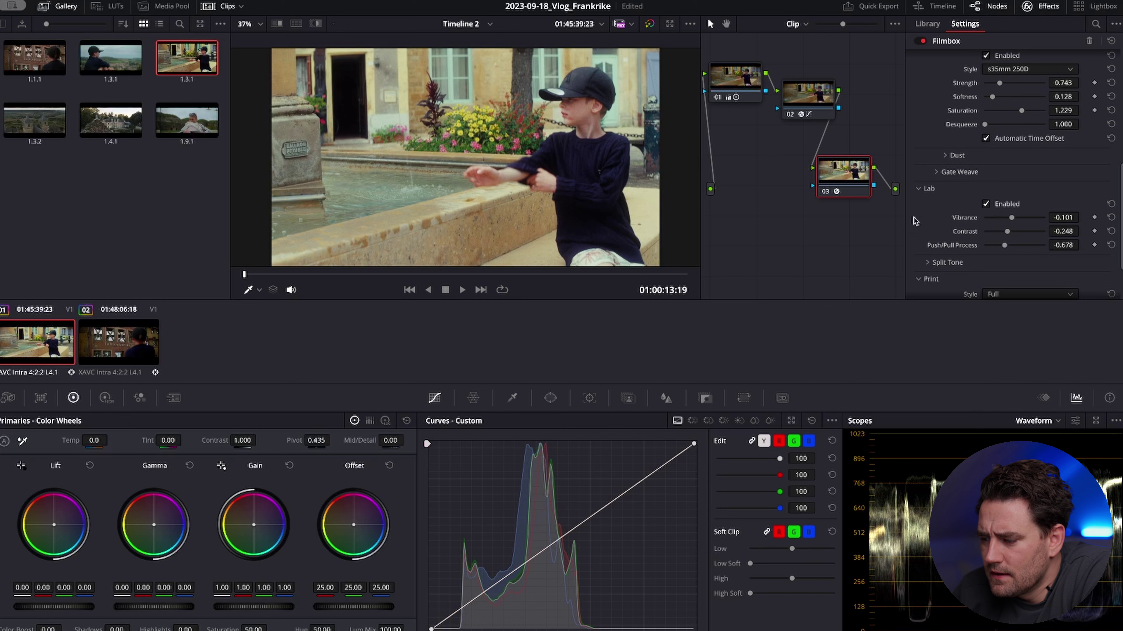
Set Filmbox's Camera Exposure to 0.23 and Temperature to 296 on node 03, playing the clip to judge the look.
scroll(915, 199, "up", 5)
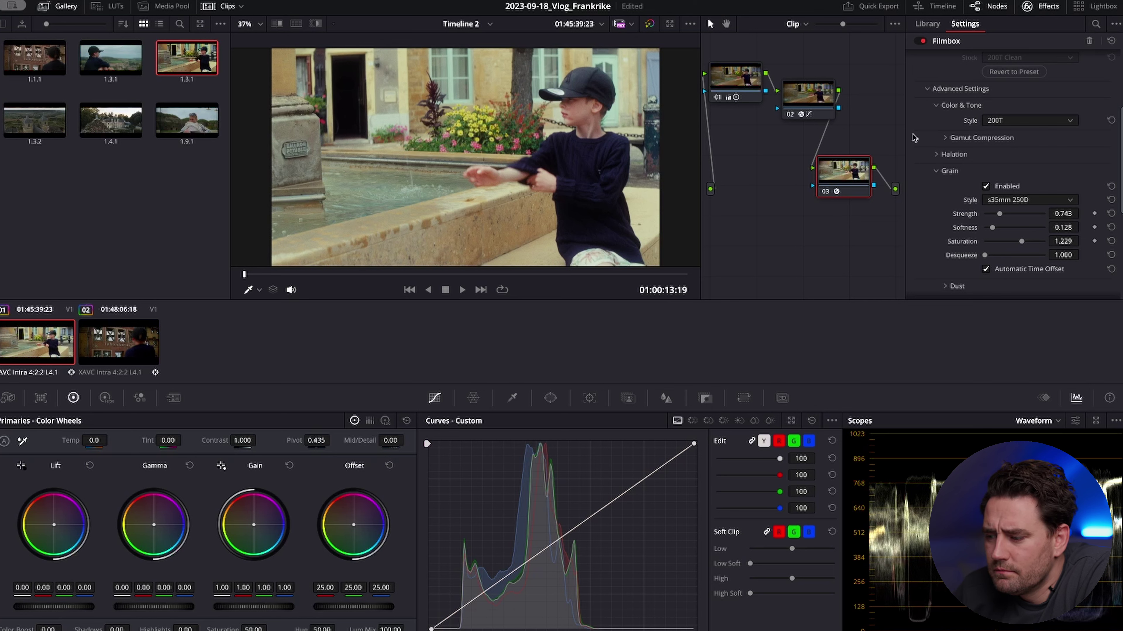
left_click(945, 138)
left_click(945, 138)
scroll(1039, 128, "up", 5)
left_click_drag(1020, 118, 1017, 119)
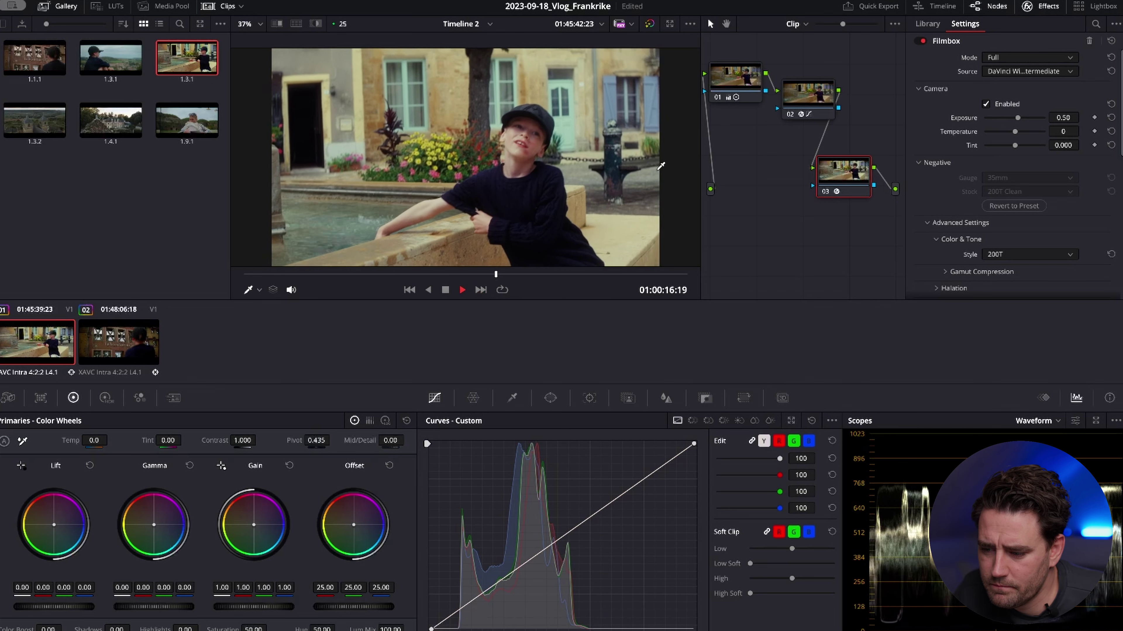
key("space")
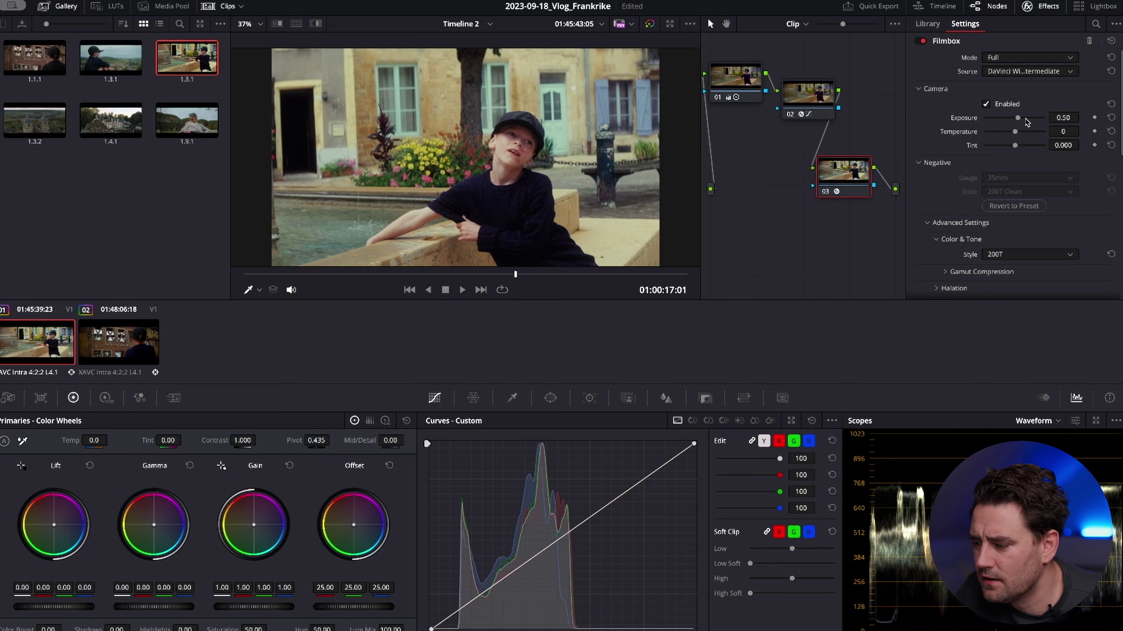
left_click_drag(1019, 119, 1019, 133)
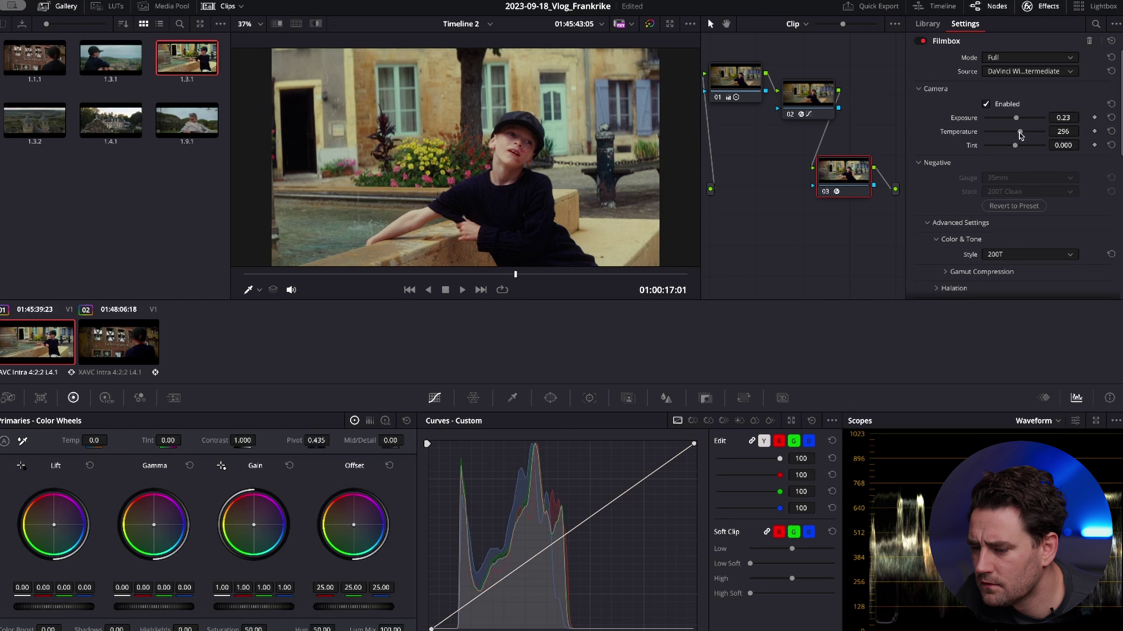
Try the 50D style in Filmbox's Color & Tone settings and return it to 200T.
scroll(941, 186, "down", 3)
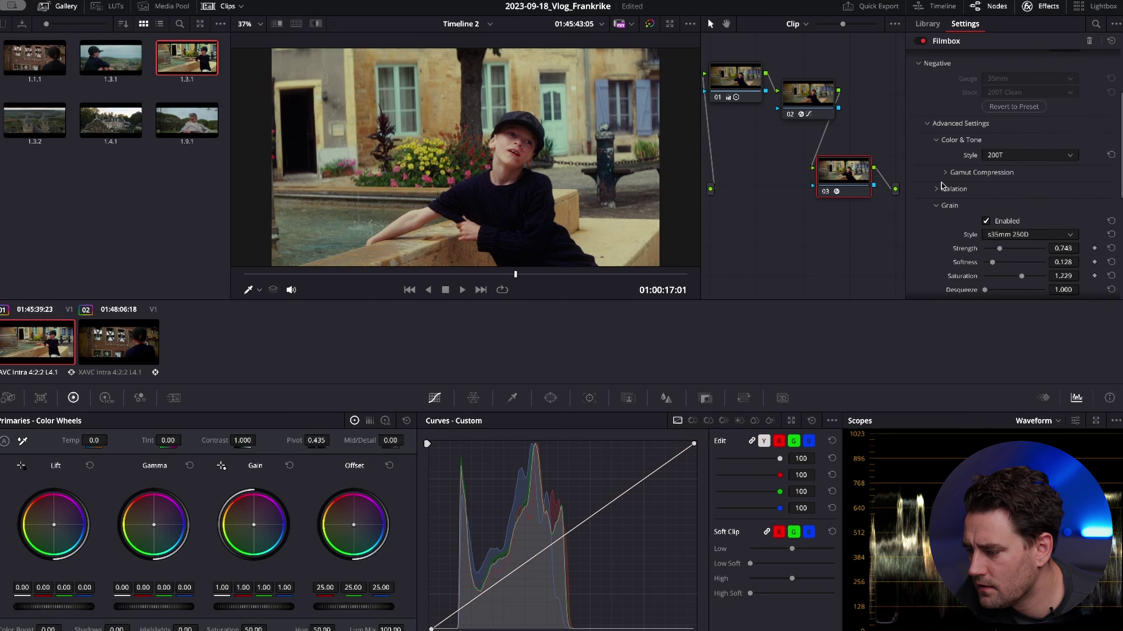
left_click(1012, 155)
left_click(1011, 198)
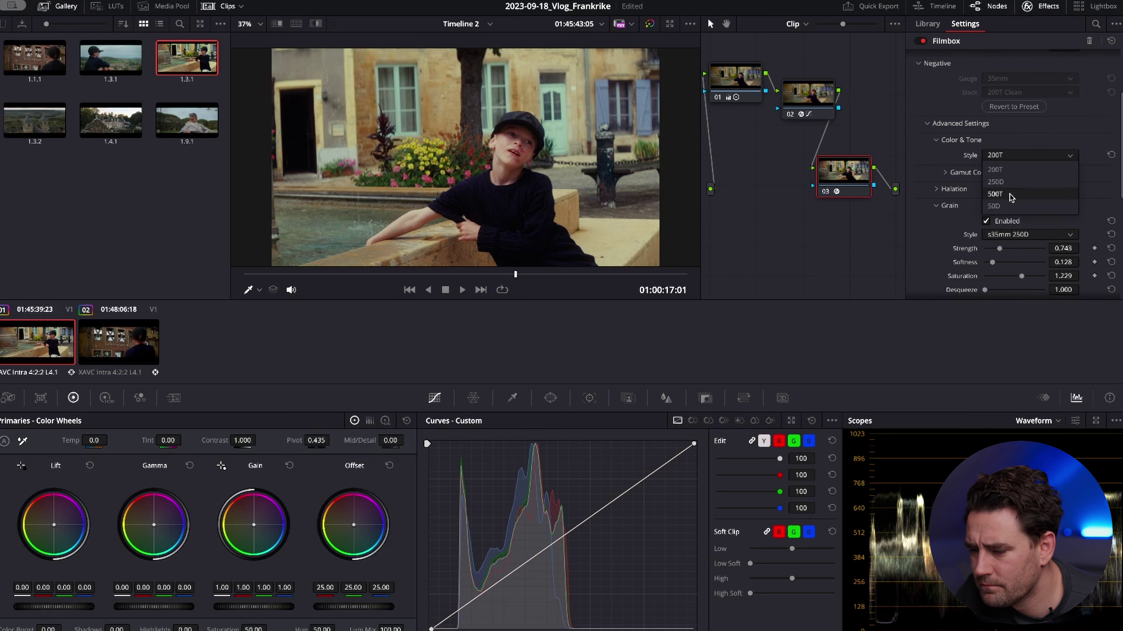
left_click(1017, 155)
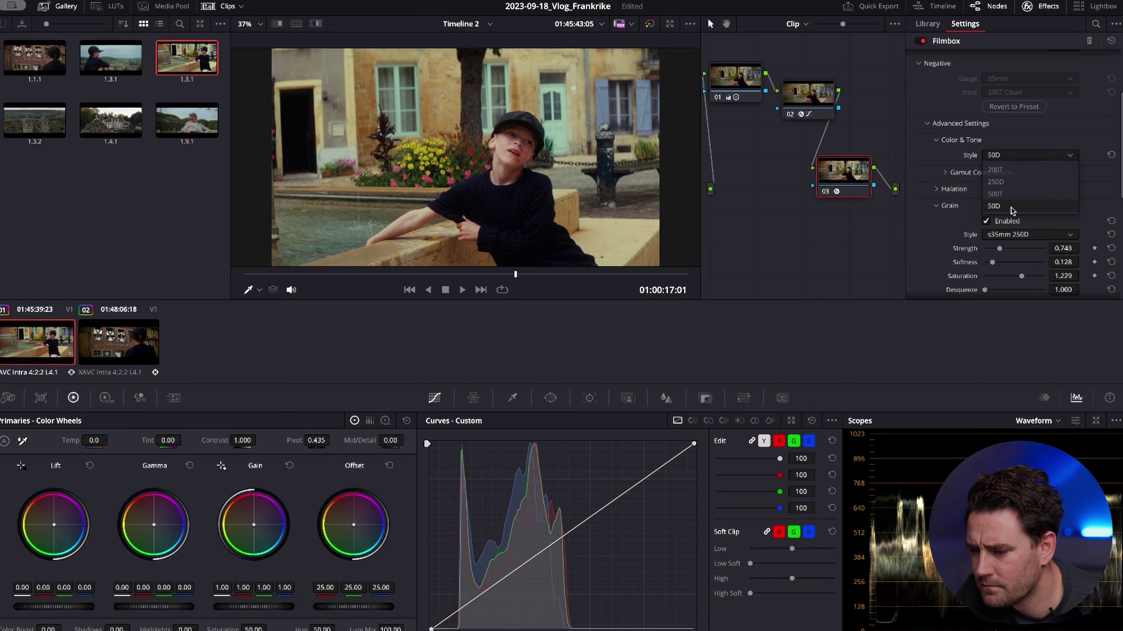
left_click(1013, 166)
left_click(1013, 155)
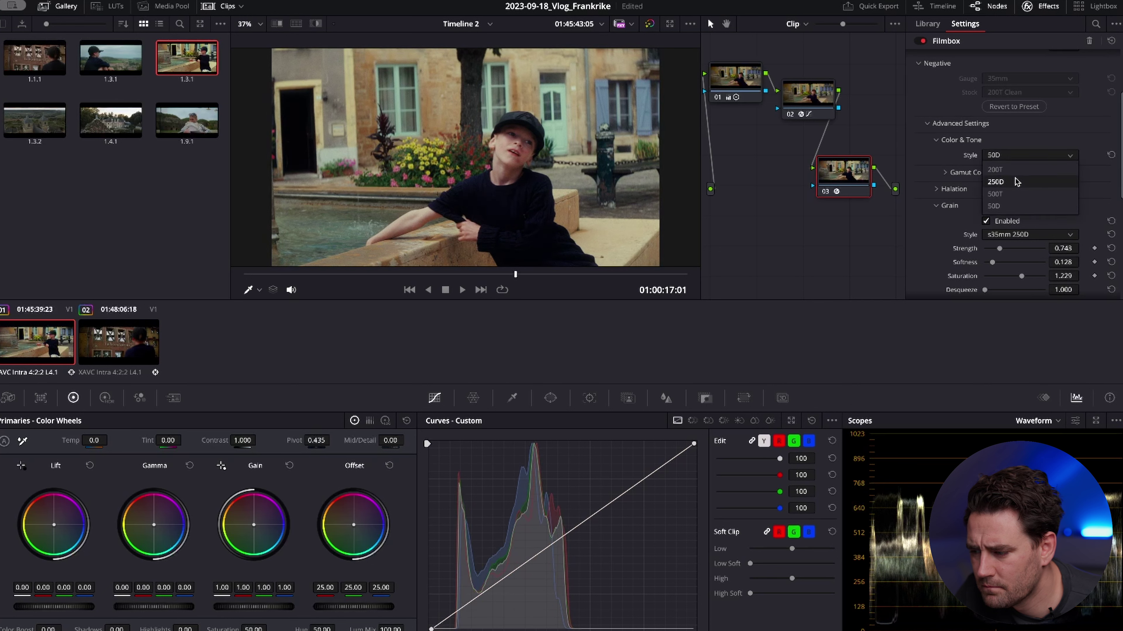
left_click(1018, 165)
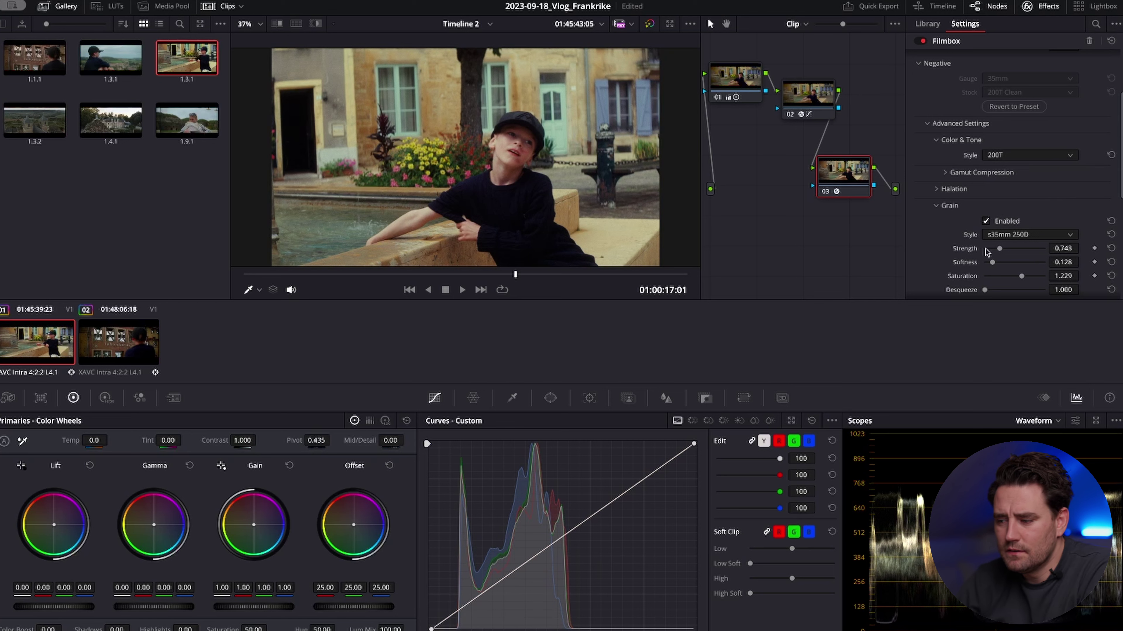
Set Filmbox's Grain Strength to 1.074 and play the fountain clip to judge the grain.
left_click_drag(998, 250, 1006, 253)
left_click(296, 272)
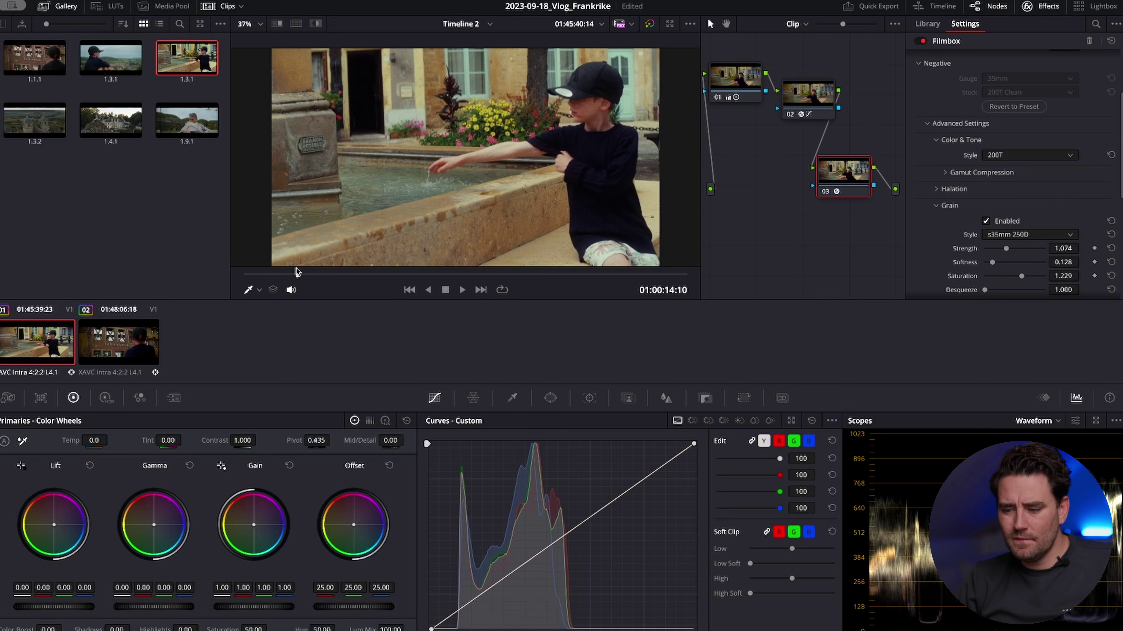
key("space")
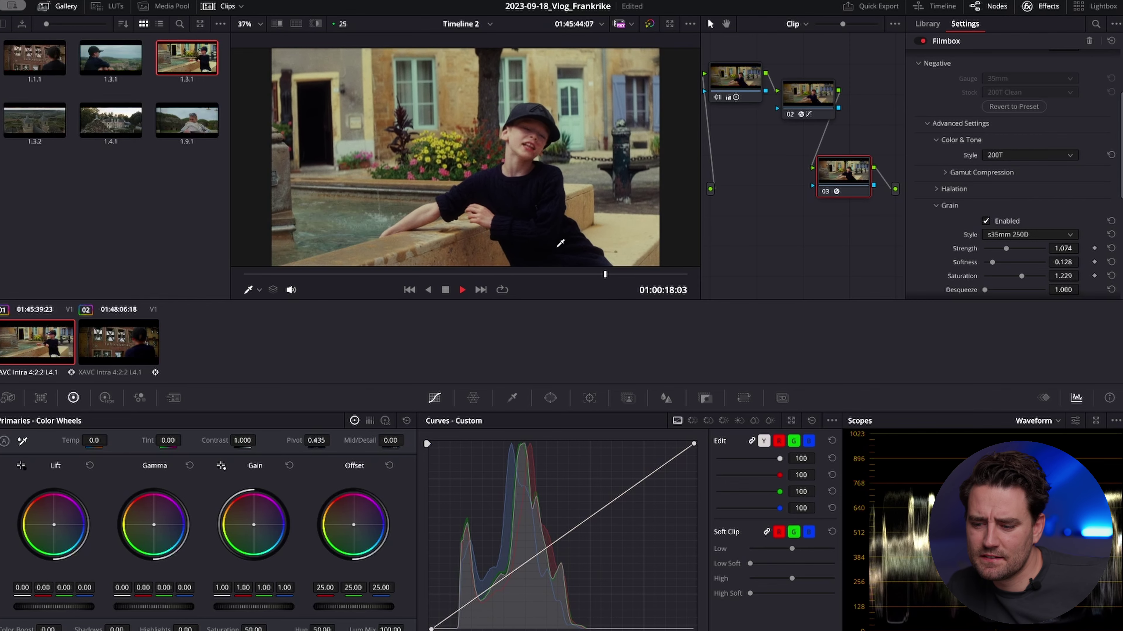
key("space")
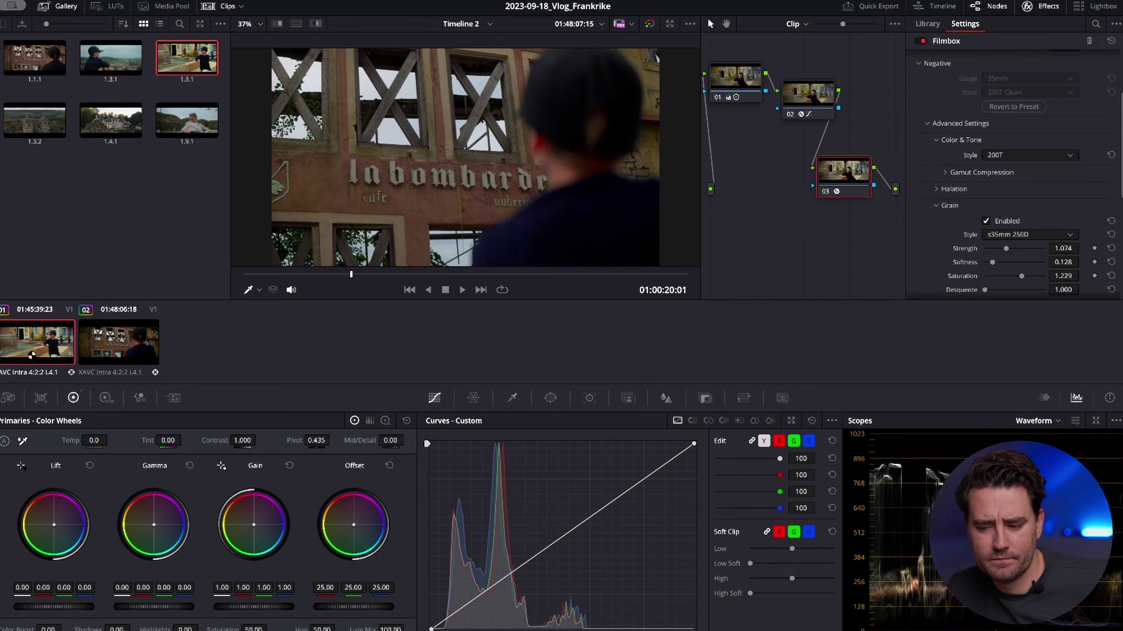
key("space")
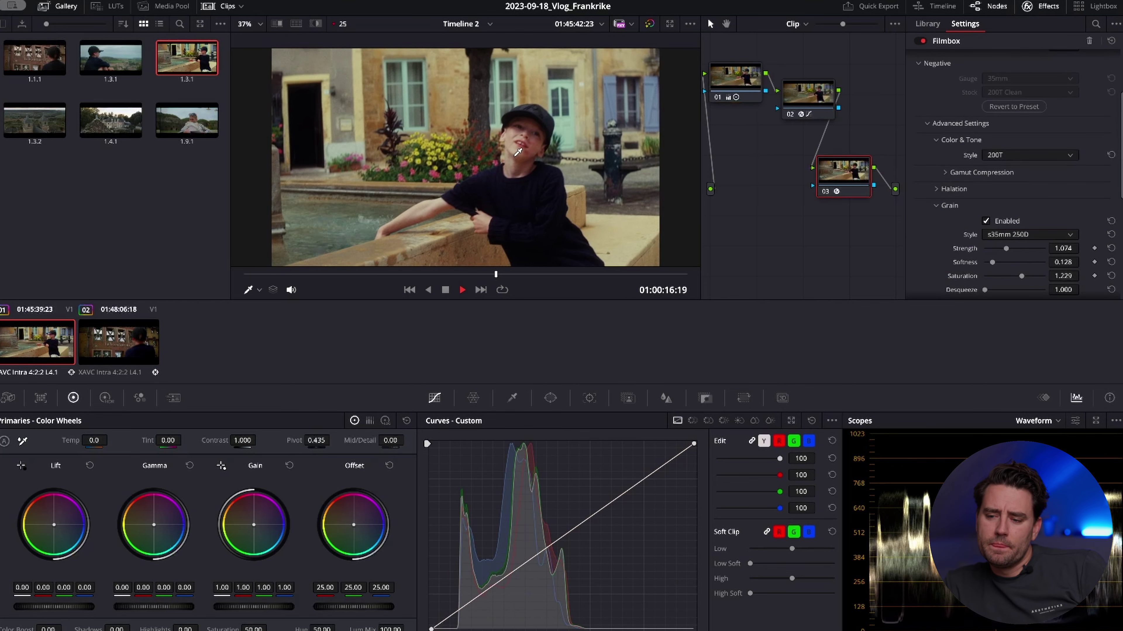
key("space")
Move node 03 below and between nodes 01 and 02, and compare the image with the node disabled and enabled.
left_click_drag(842, 168, 762, 156)
key("ctrl+d")
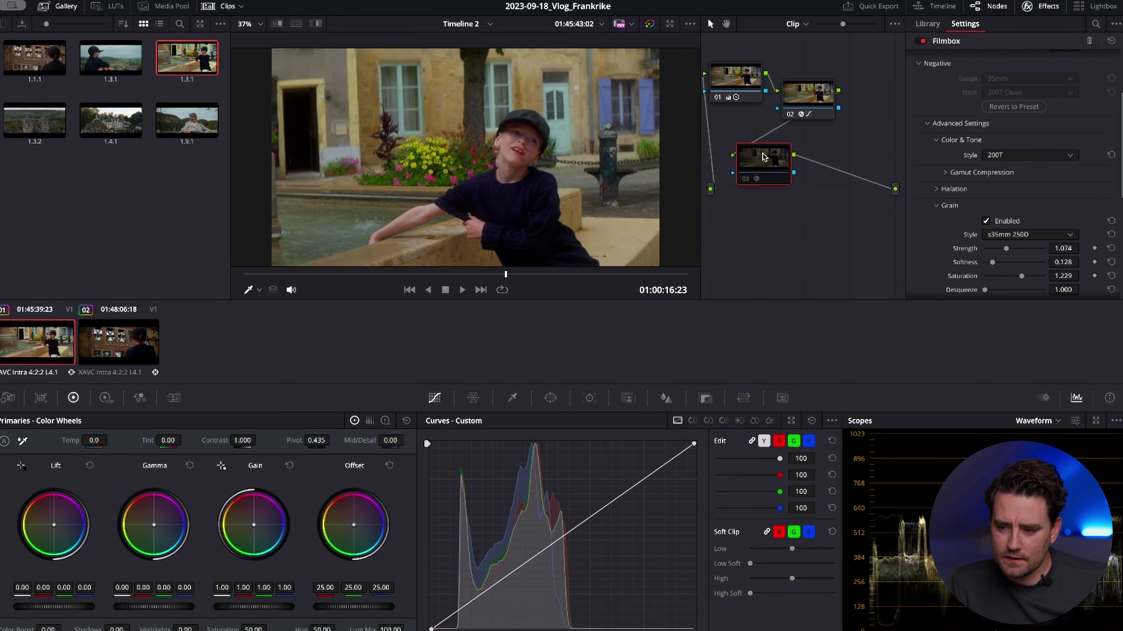
key("ctrl+d")
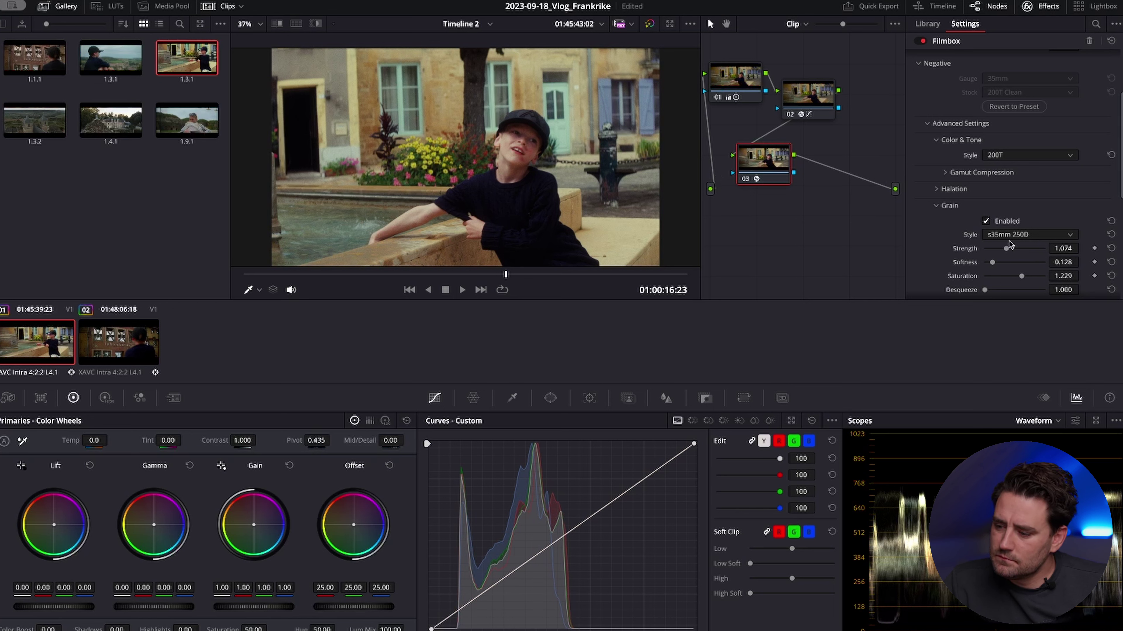
Set Filmbox's Camera Exposure to 0.14 and Temperature to 109 on node 03.
scroll(961, 164, "up", 5)
left_click_drag(1017, 121, 1014, 122)
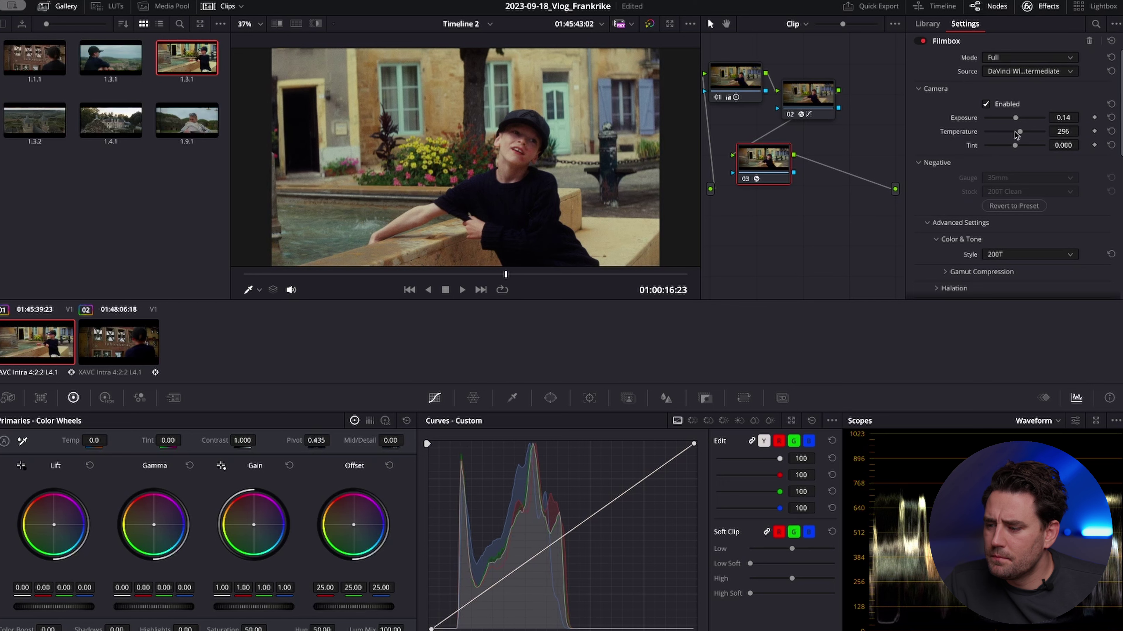
left_click_drag(1017, 132, 1016, 134)
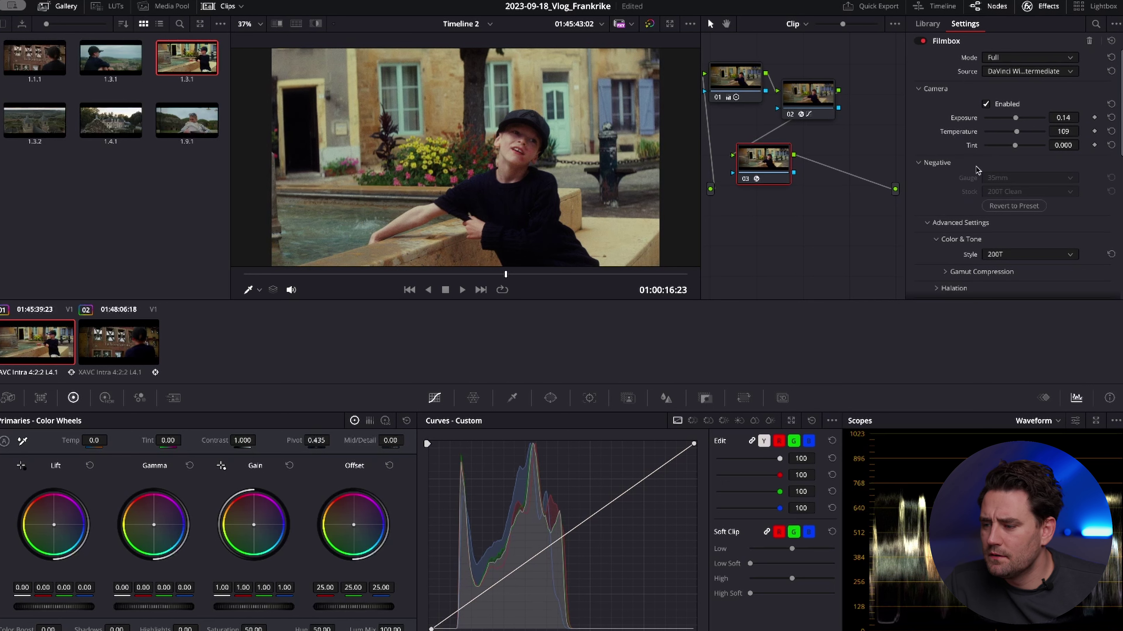
Set Filmbox's Lab Vibrance to 0.229 and Push/Pull Process to -0.642.
scroll(932, 176, "down", 3)
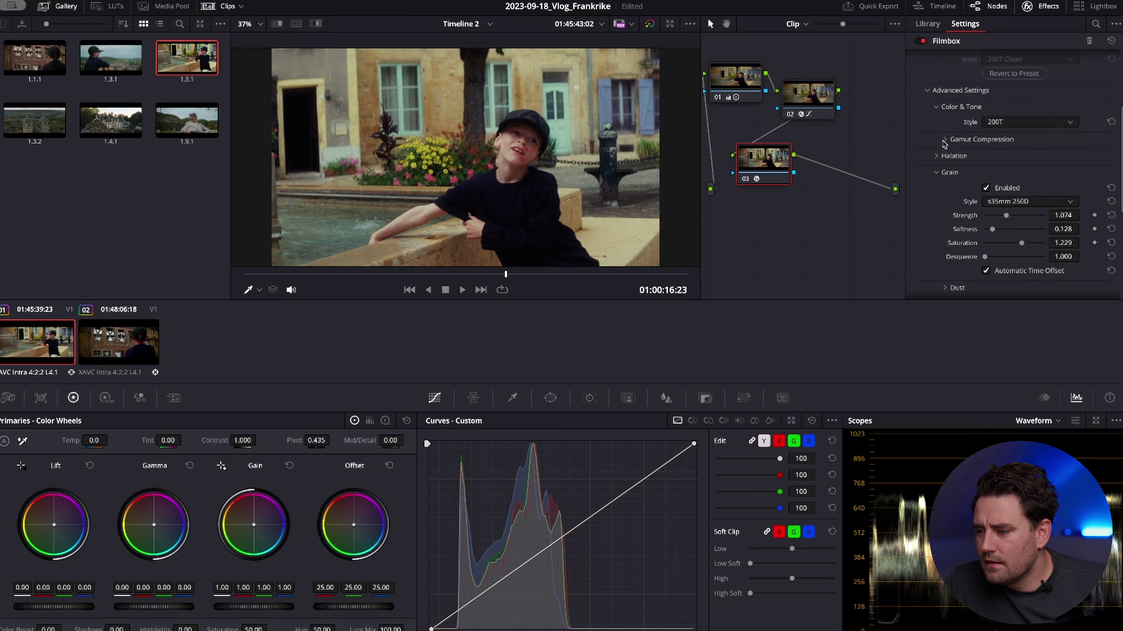
scroll(944, 143, "down", 3)
scroll(940, 198, "down", 2)
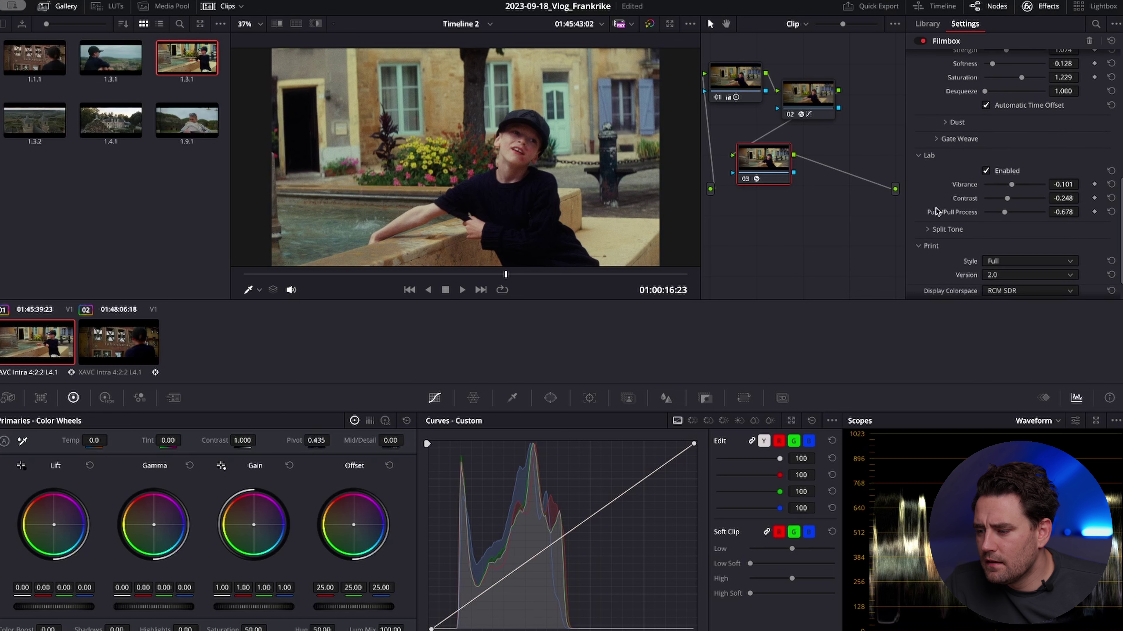
left_click_drag(1011, 186, 1023, 188)
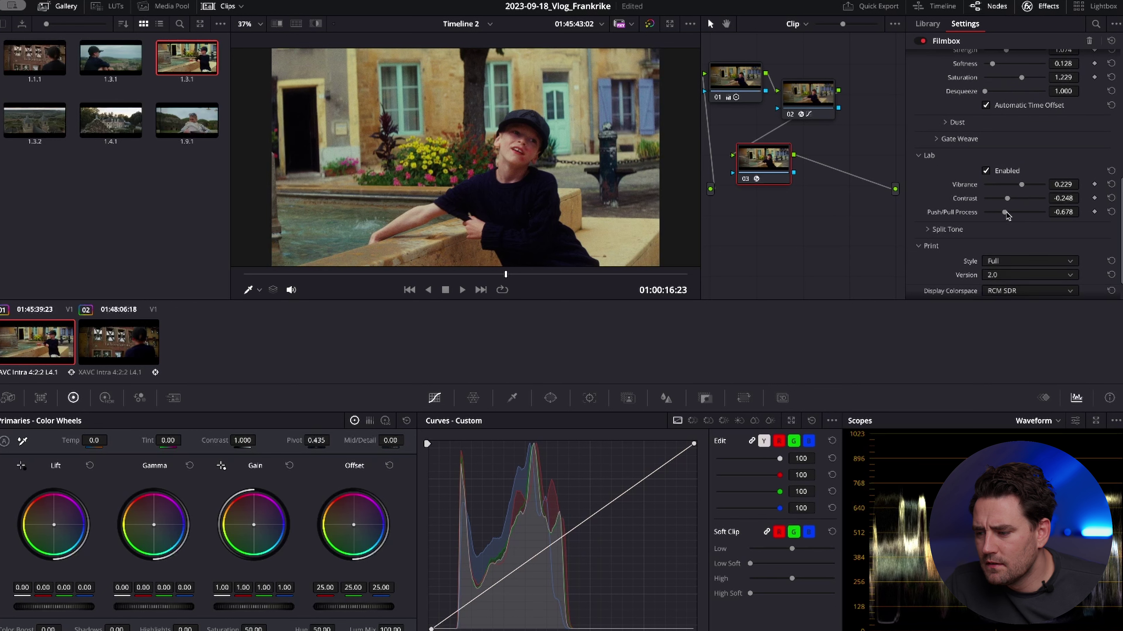
left_click_drag(1004, 213, 1005, 213)
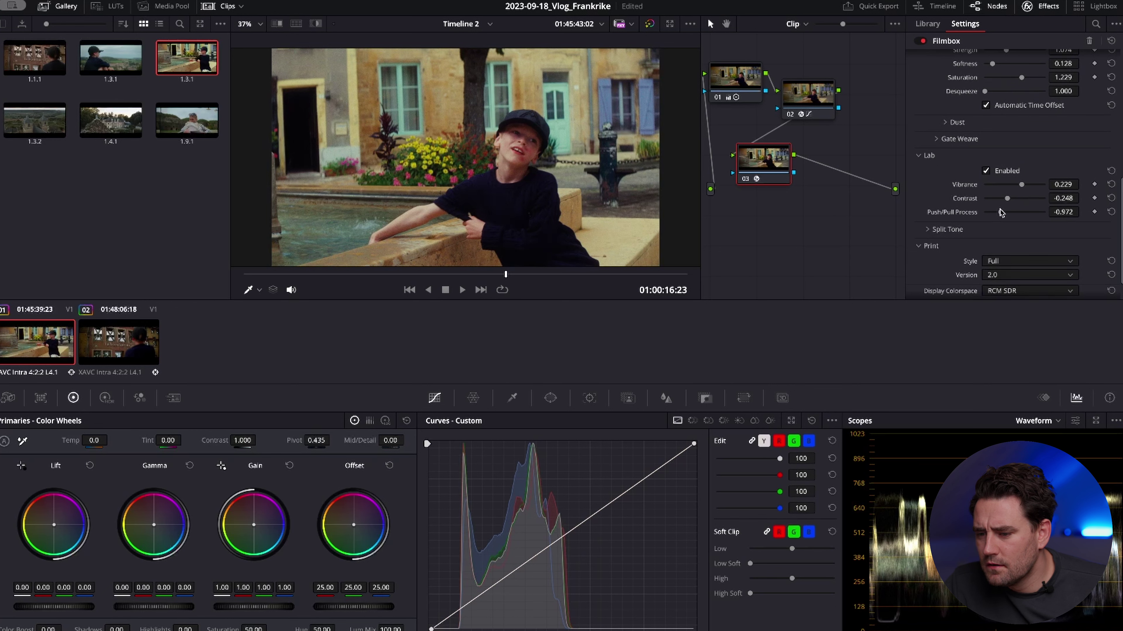
Play back the fountain clip and compare the grade with node 03 disabled and enabled.
key("space")
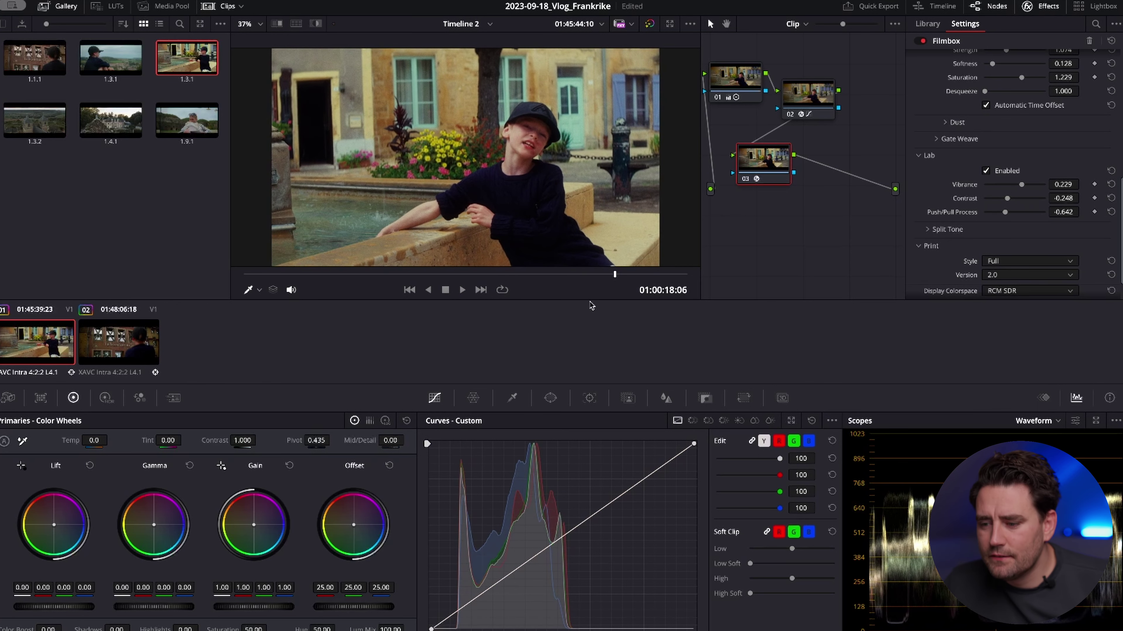
key("space")
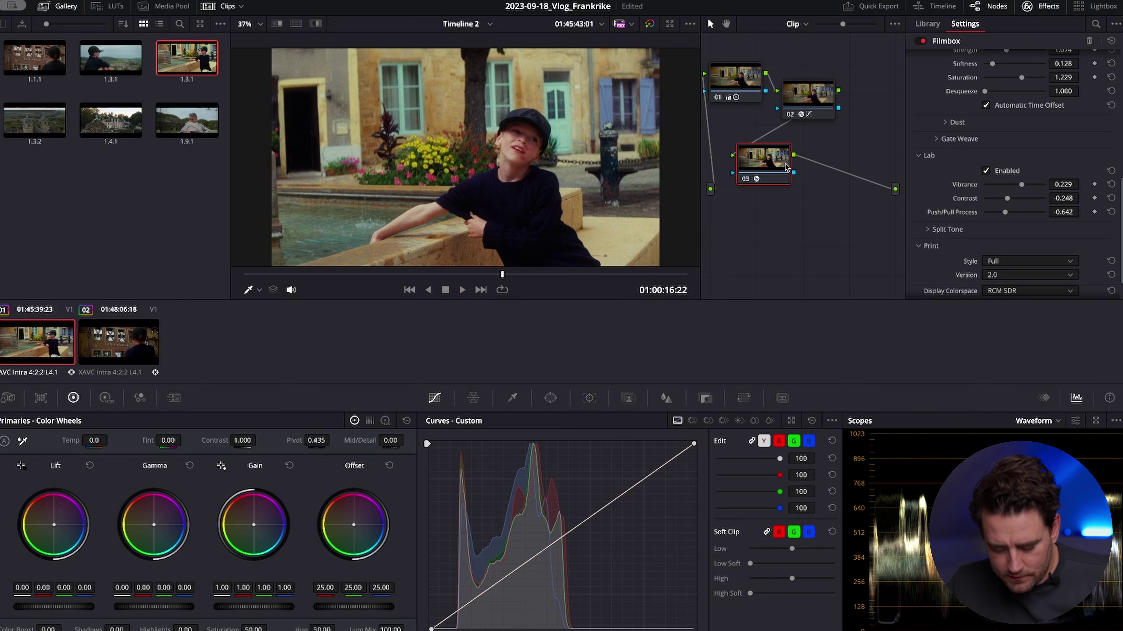
key("ctrl+d")
key("ctrl+d")
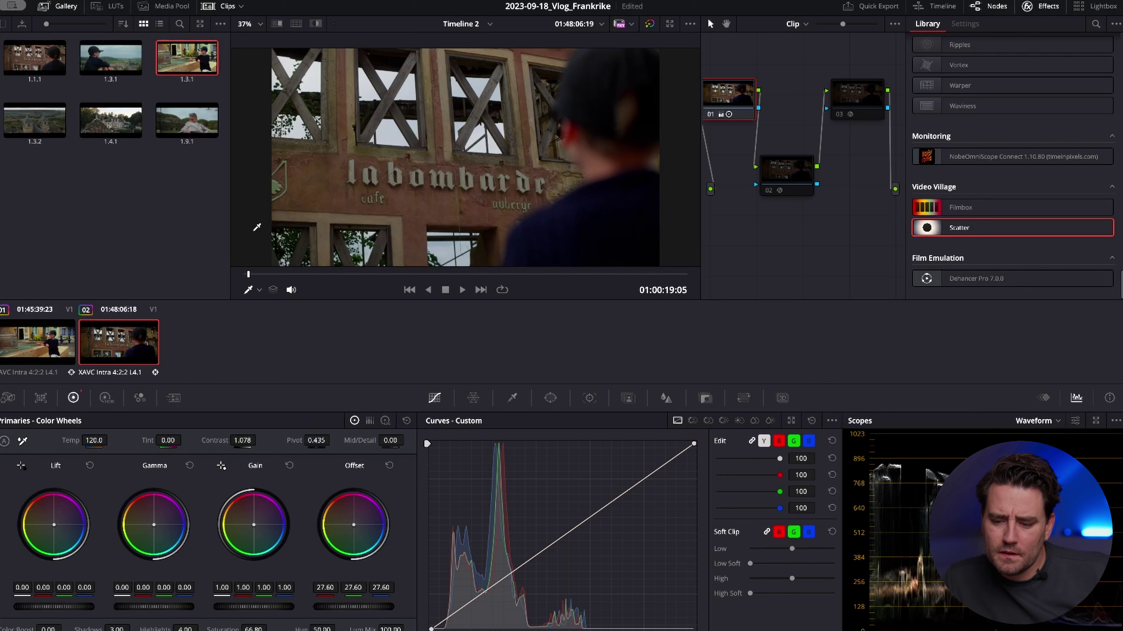
left_click(56, 355)
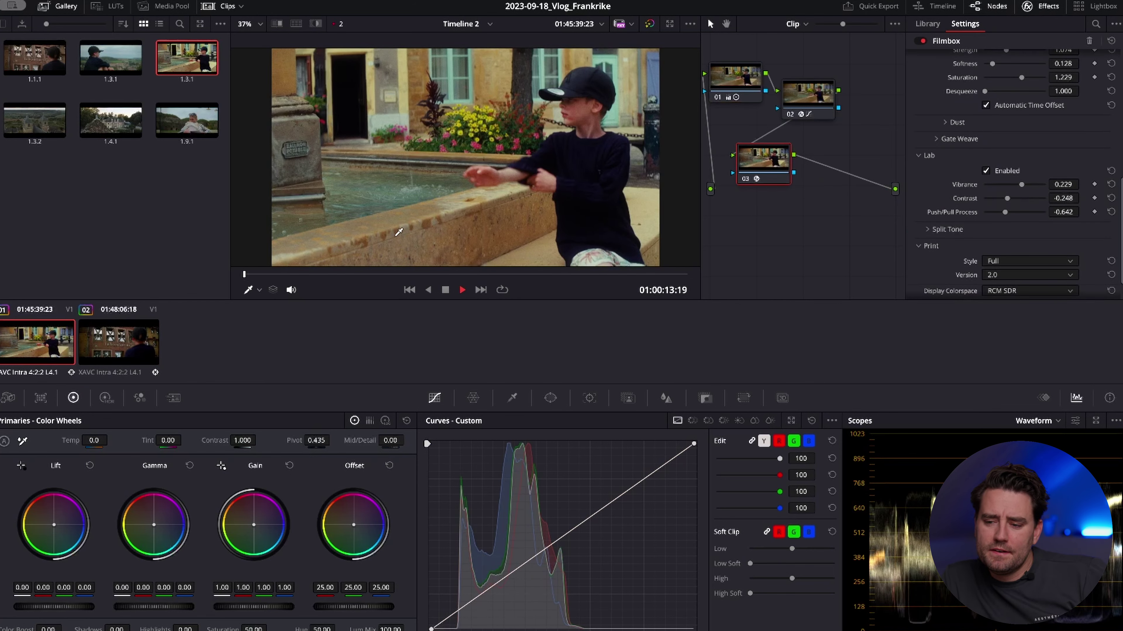
Examine Filmbox's Camera, Gamut Compression, Grain, Dust, Lab and Print settings on node 03.
scroll(946, 116, "up", 3)
scroll(946, 115, "up", 8)
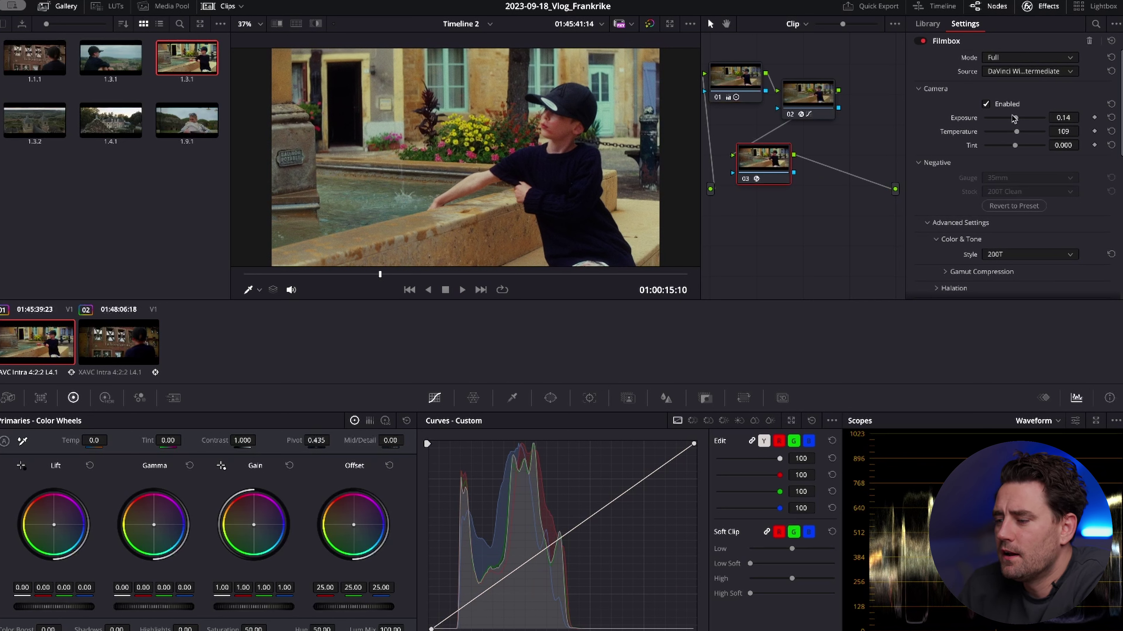
scroll(971, 173, "down", 10)
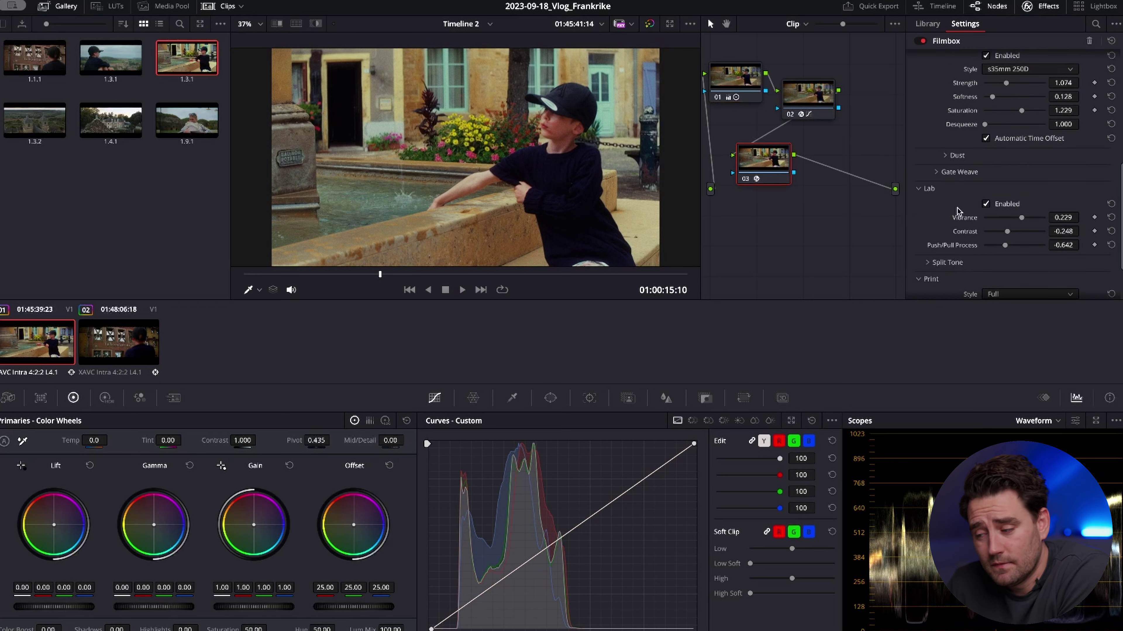
scroll(971, 177, "up", 10)
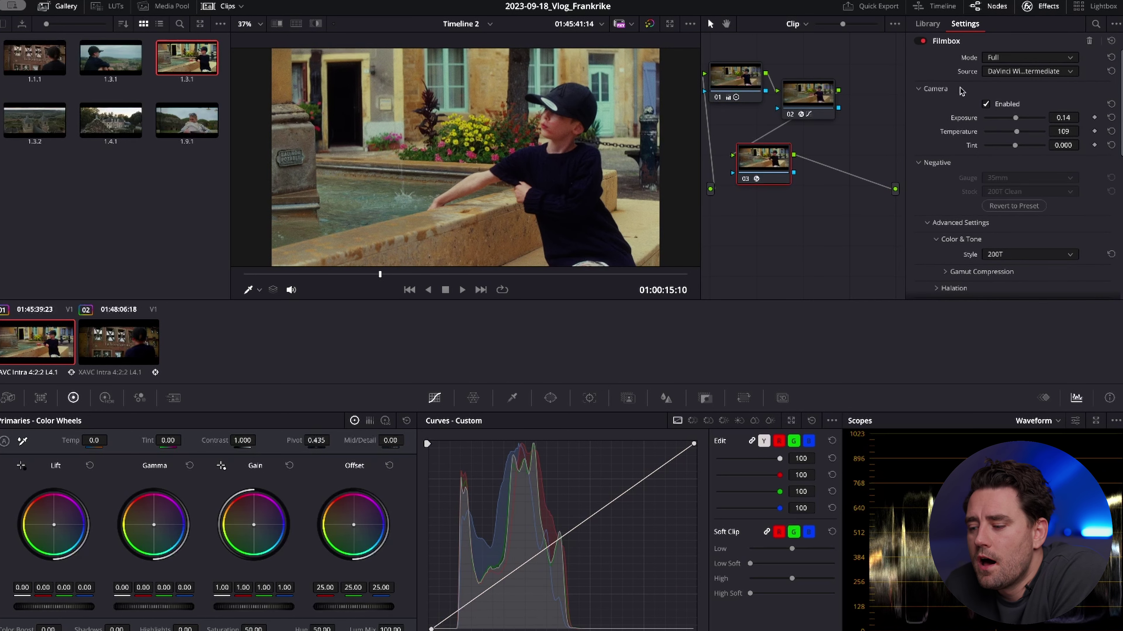
scroll(955, 209, "down", 5)
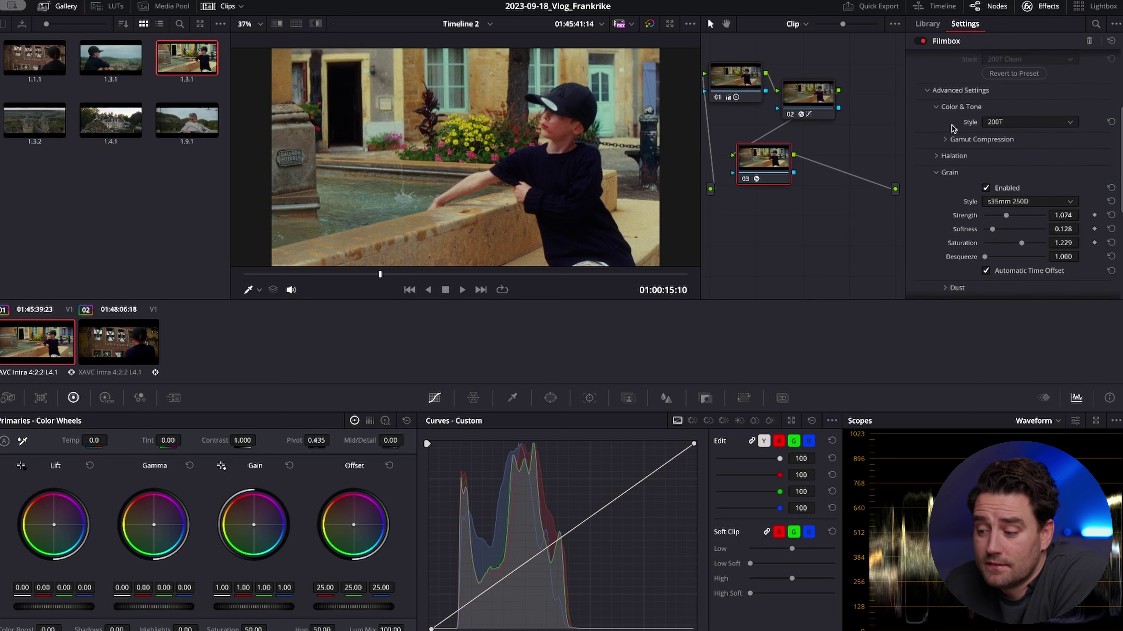
left_click(938, 154)
left_click(944, 153)
left_click(944, 139)
left_click(955, 186)
scroll(956, 188, "down", 4)
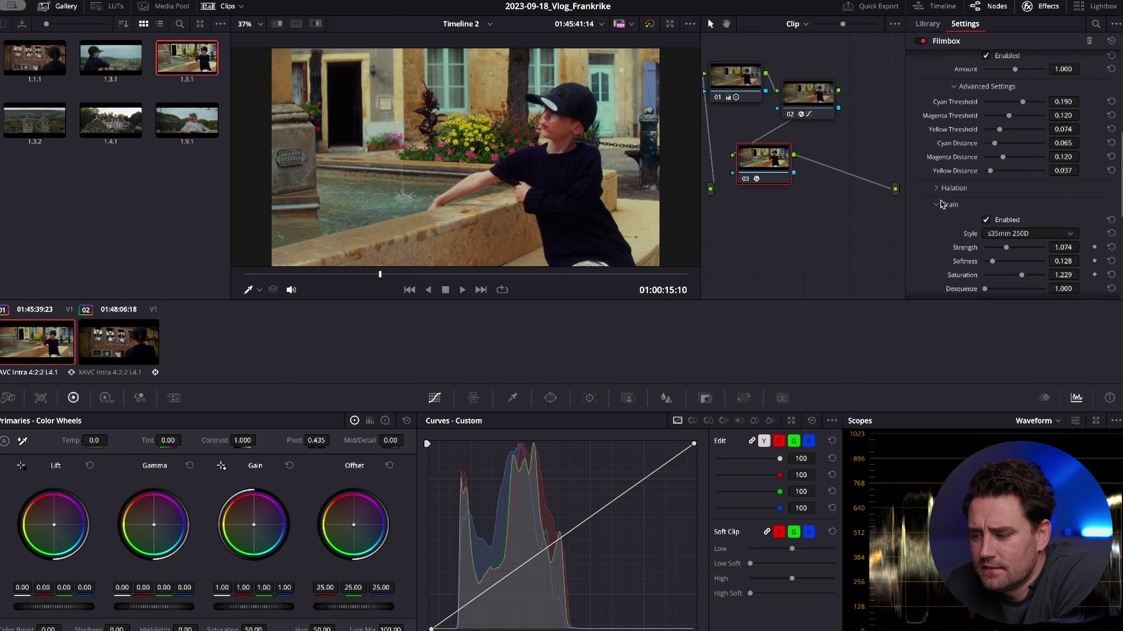
scroll(946, 199, "down", 5)
scroll(955, 212, "down", 3)
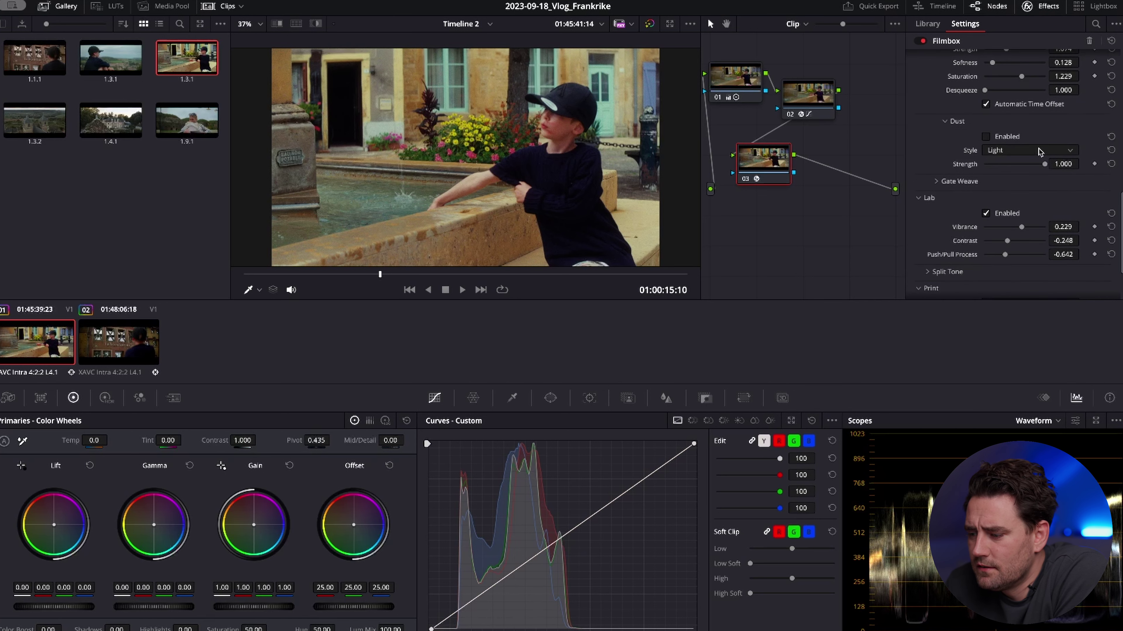
scroll(960, 186, "down", 2)
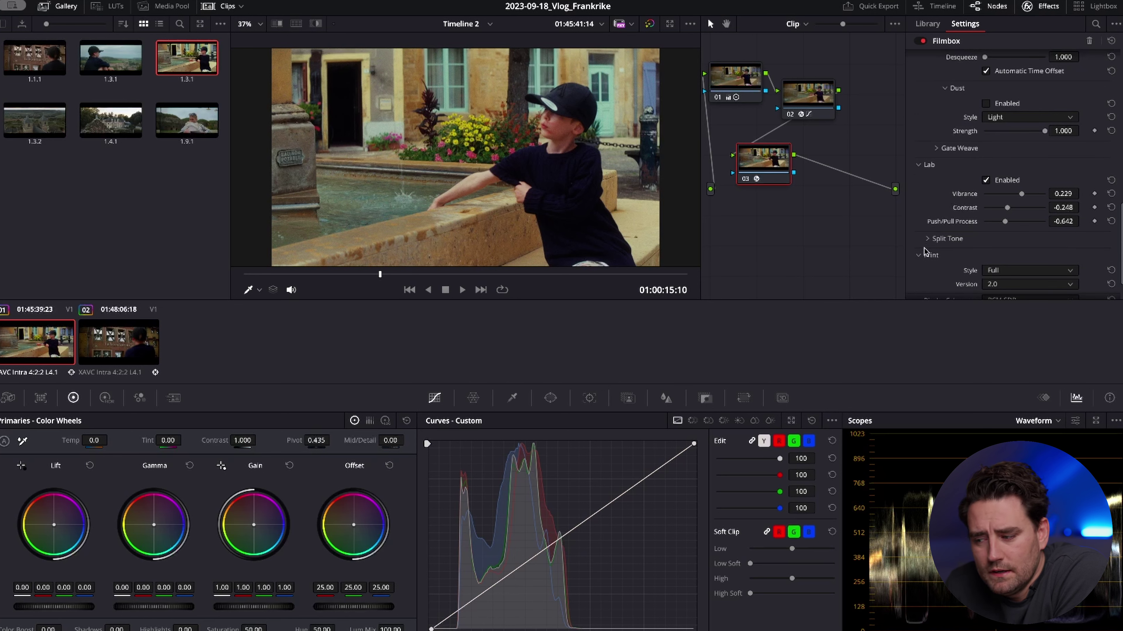
scroll(975, 219, "down", 2)
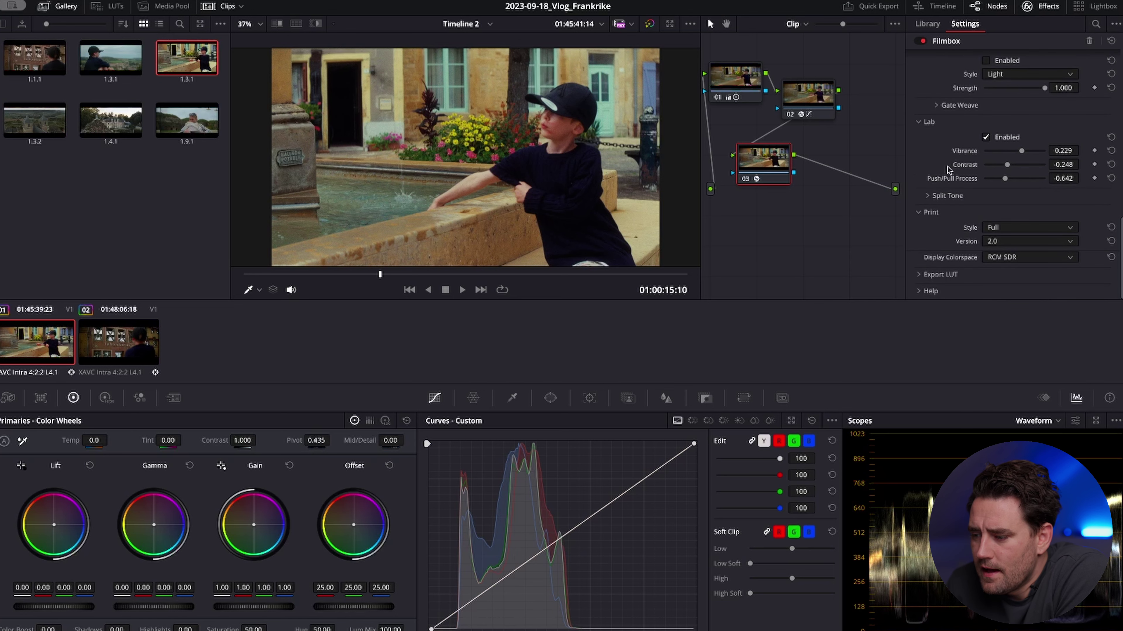
Try a Lab Split Tone with Hue 0.715 and Intensity 0.624, and reset both values.
left_click(924, 196)
mouse_move(1014, 211)
left_mouse_down()
mouse_move(1026, 212)
mouse_move(988, 227)
mouse_move(1022, 228)
left_mouse_up()
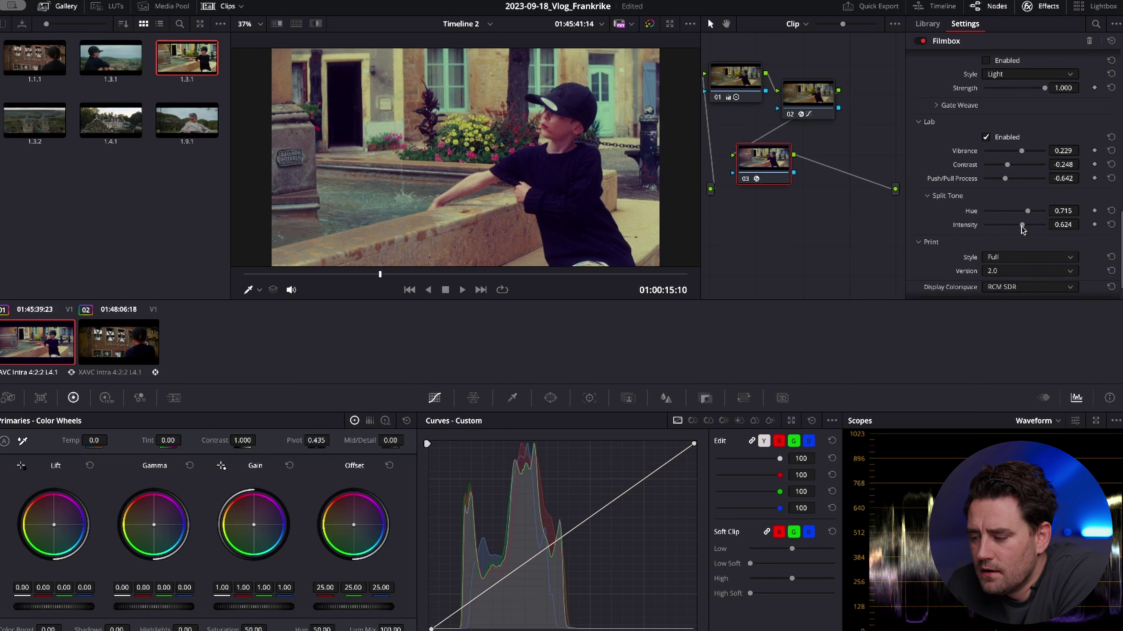
left_click(1111, 211)
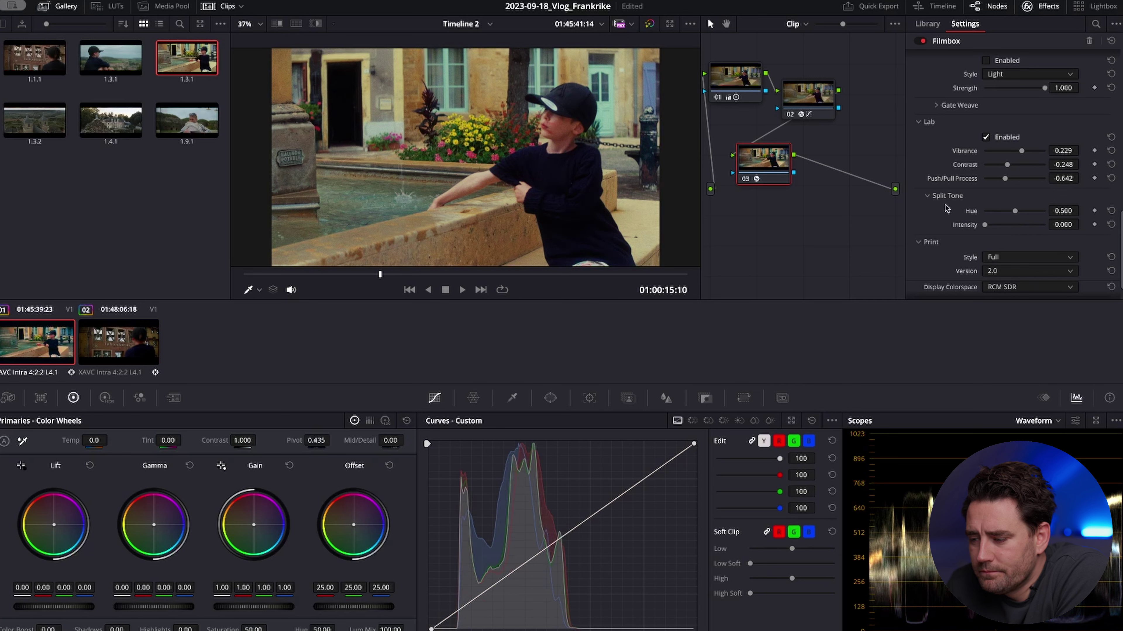
Review the remaining Lab and Print settings of Filmbox on node 03.
scroll(1116, 240, "down", 1)
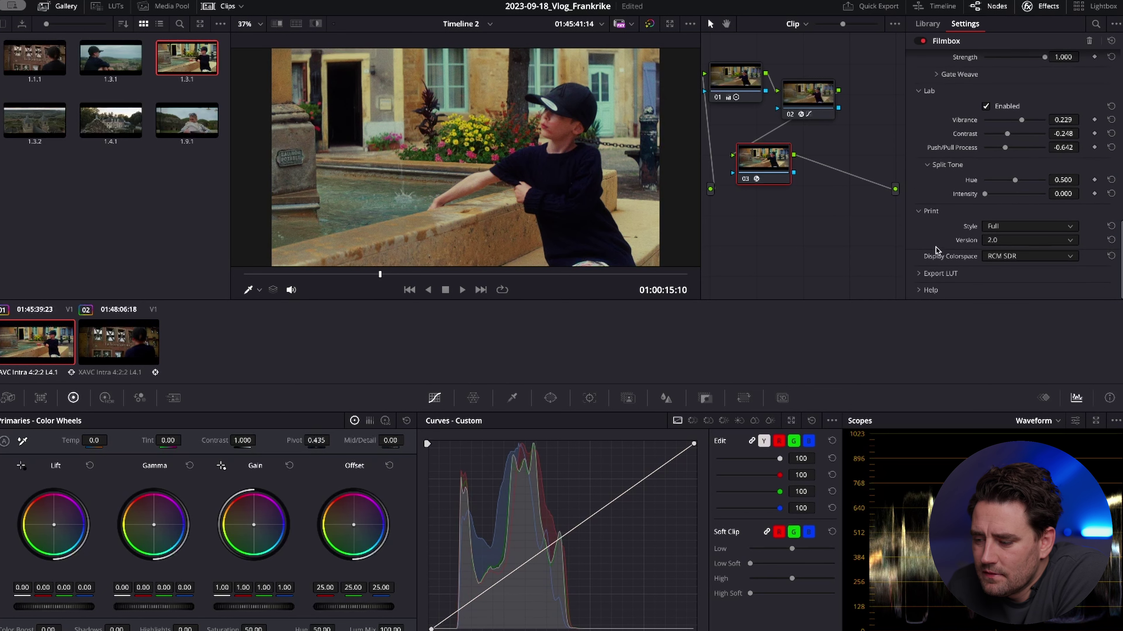
scroll(950, 221, "down", 5)
scroll(930, 176, "up", 2)
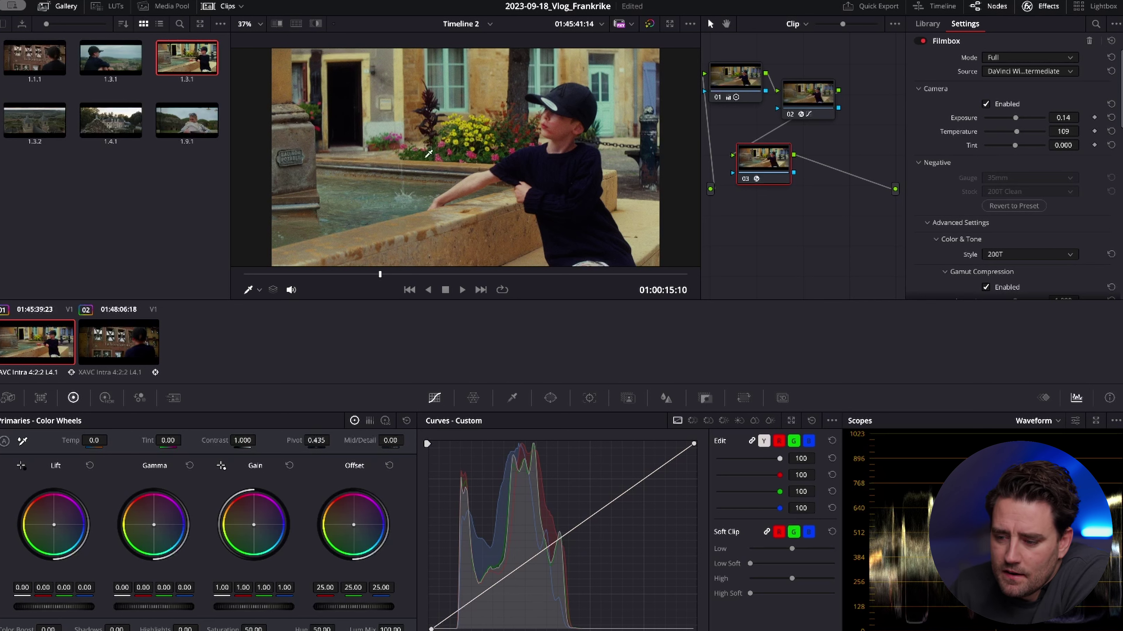
Play back the fountain clip close up on the boy's face and the flowers, and return the viewer to fit.
left_click_drag(414, 280, 506, 279)
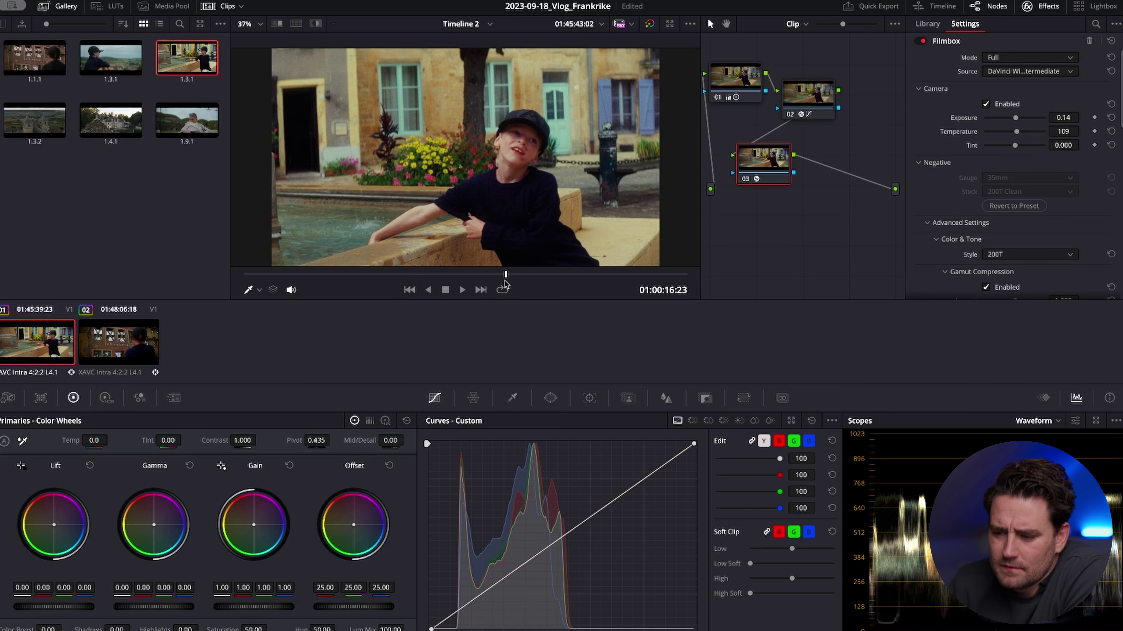
scroll(447, 170, "down", 1)
scroll(447, 170, "up", 6)
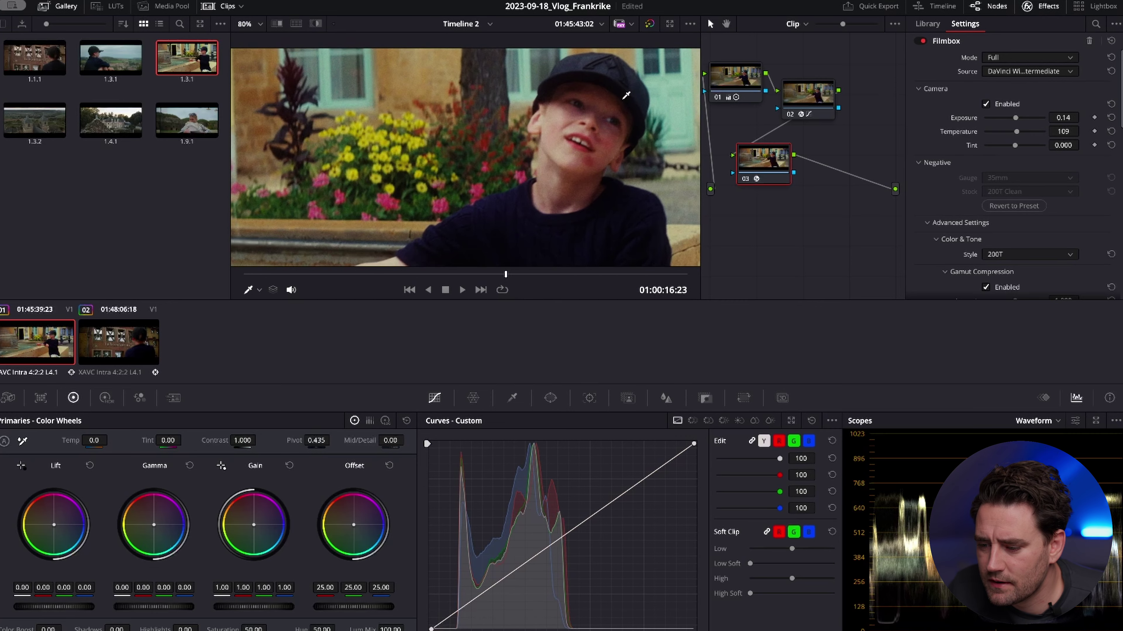
key("space")
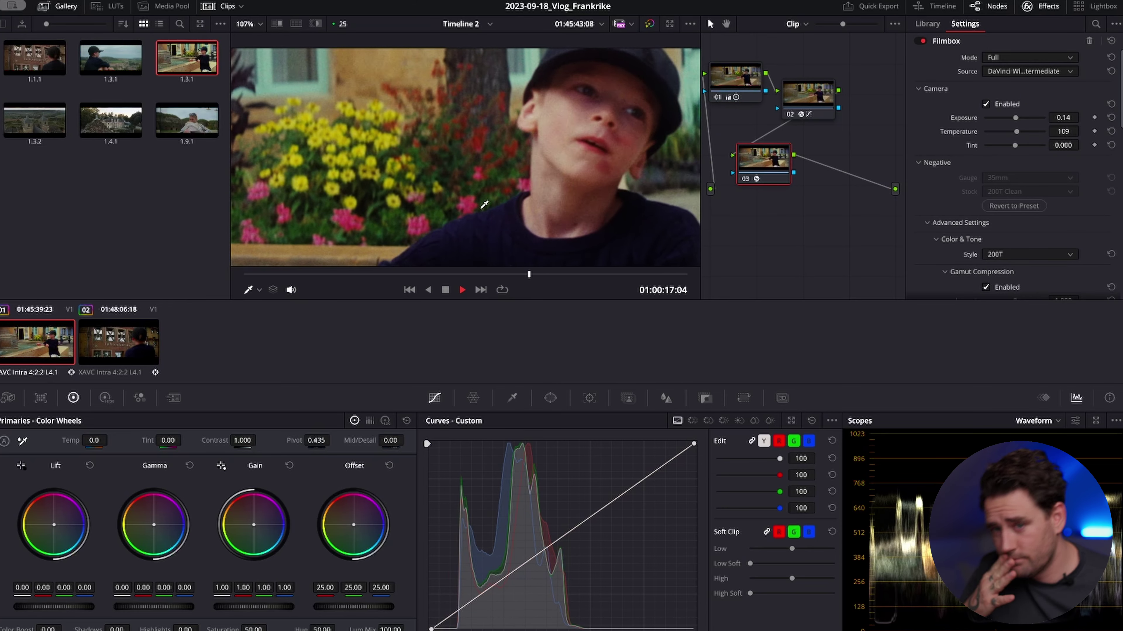
key("space")
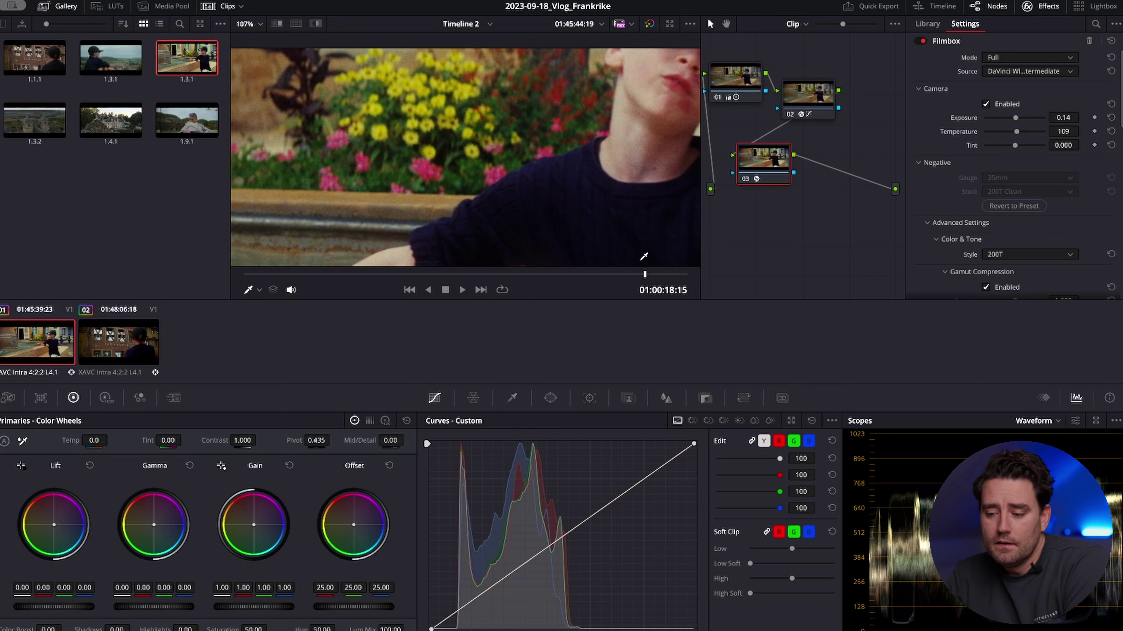
right_click(46, 344)
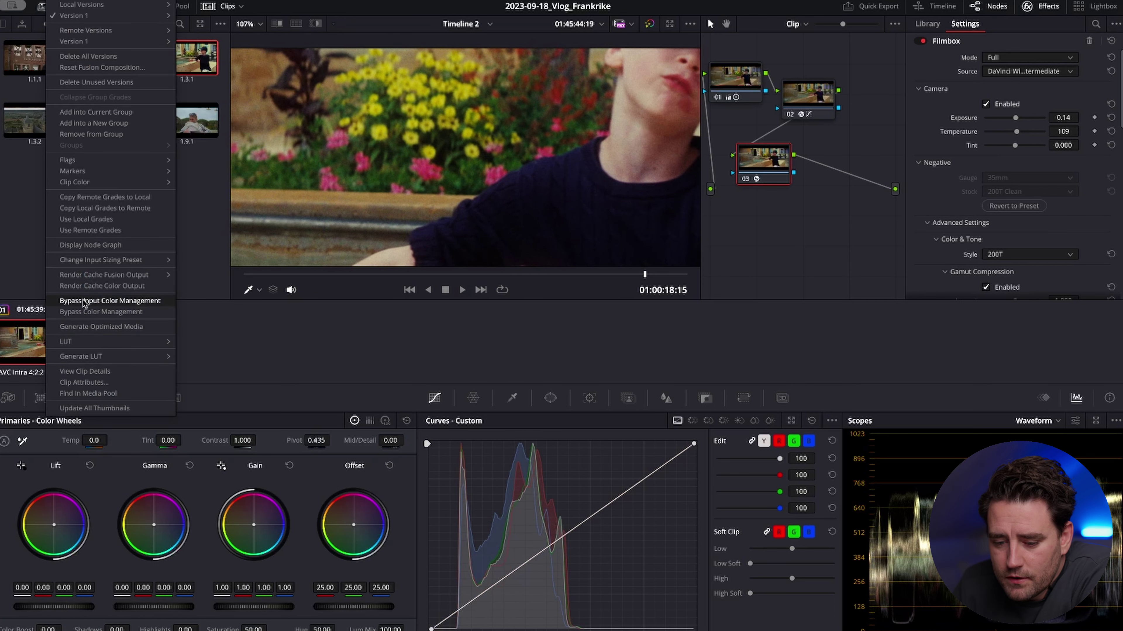
left_click(288, 44)
left_click(259, 24)
left_click(262, 43)
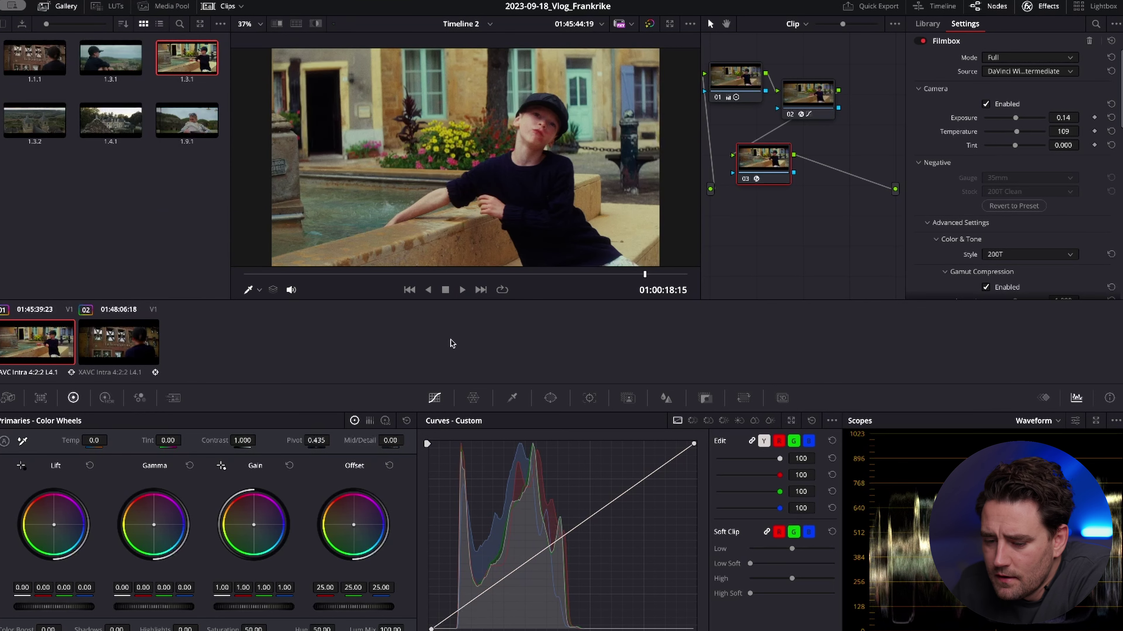
Switch to the clip of the labombarde facade and play it back with nodes 02 and 03 disabled.
left_click(114, 364)
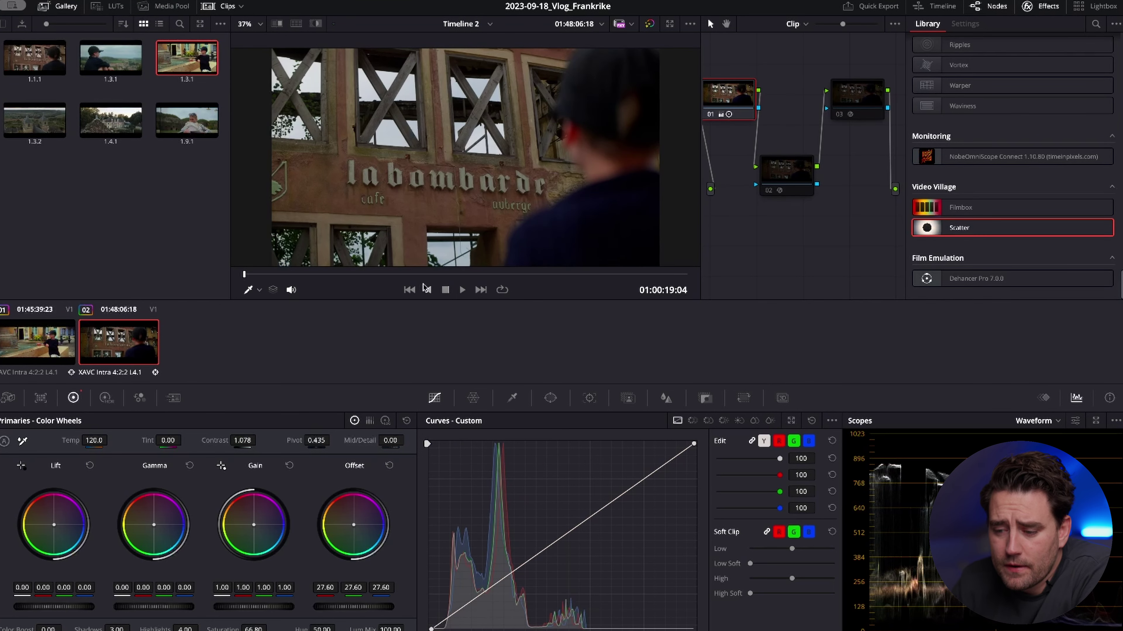
key("space")
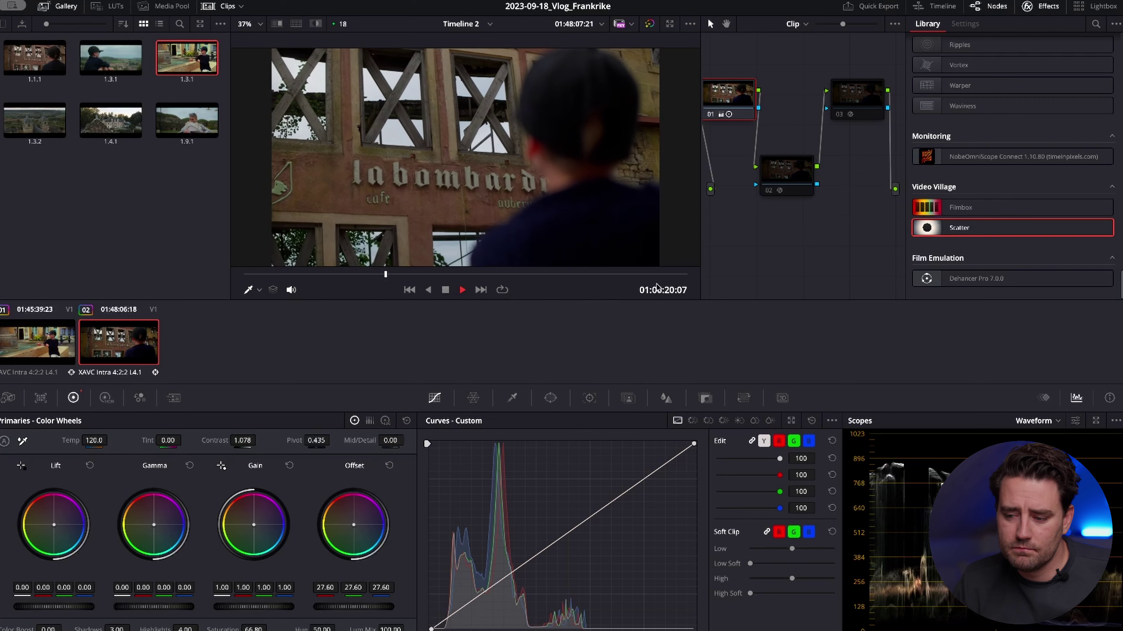
key("space")
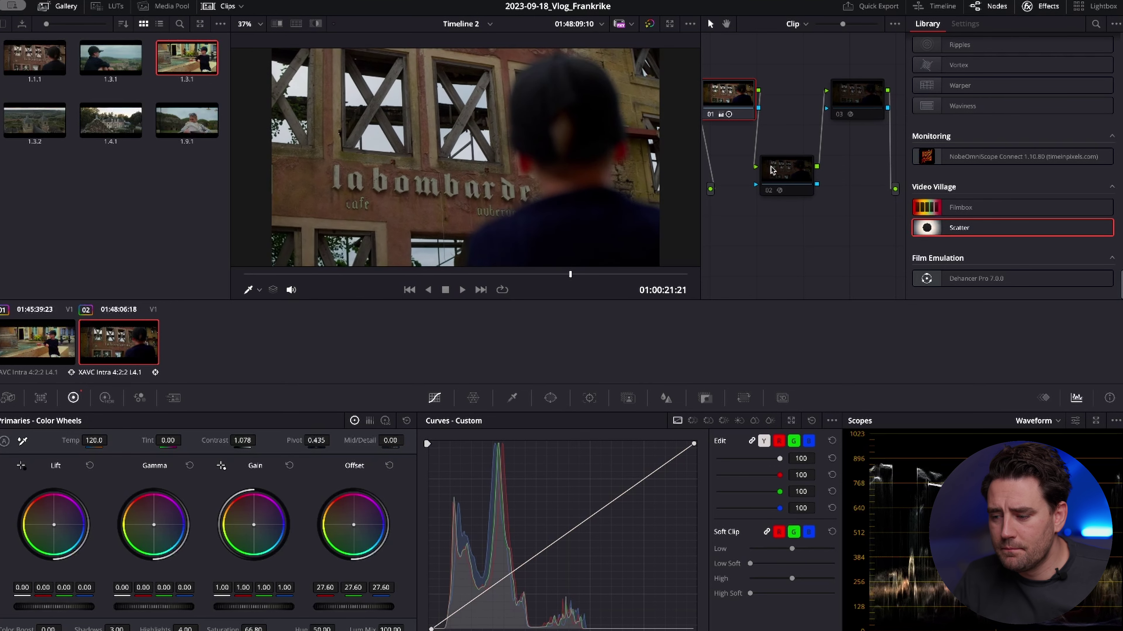
Enable node 02 beside node 01 on the facade clip and set its Scatter Intensity to 1.138.
left_click_drag(774, 170, 763, 116)
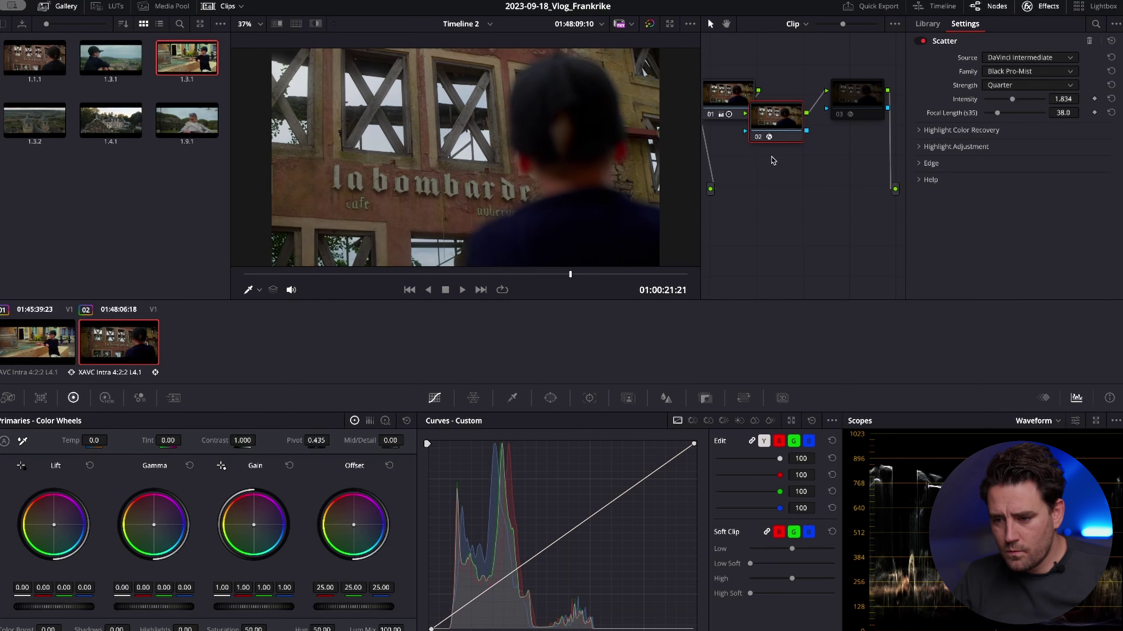
left_click_drag(1012, 100, 1001, 101)
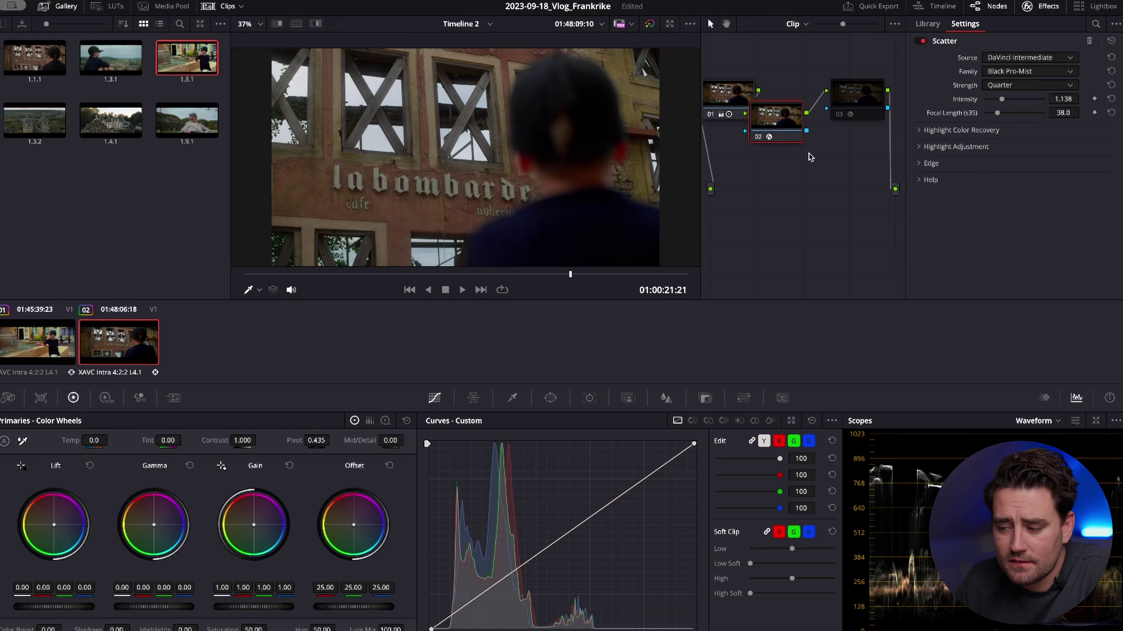
Enable node 03 below the other nodes and set Filmbox's Camera Exposure to 0.32 and Temperature to 203.
left_click_drag(862, 96, 759, 239)
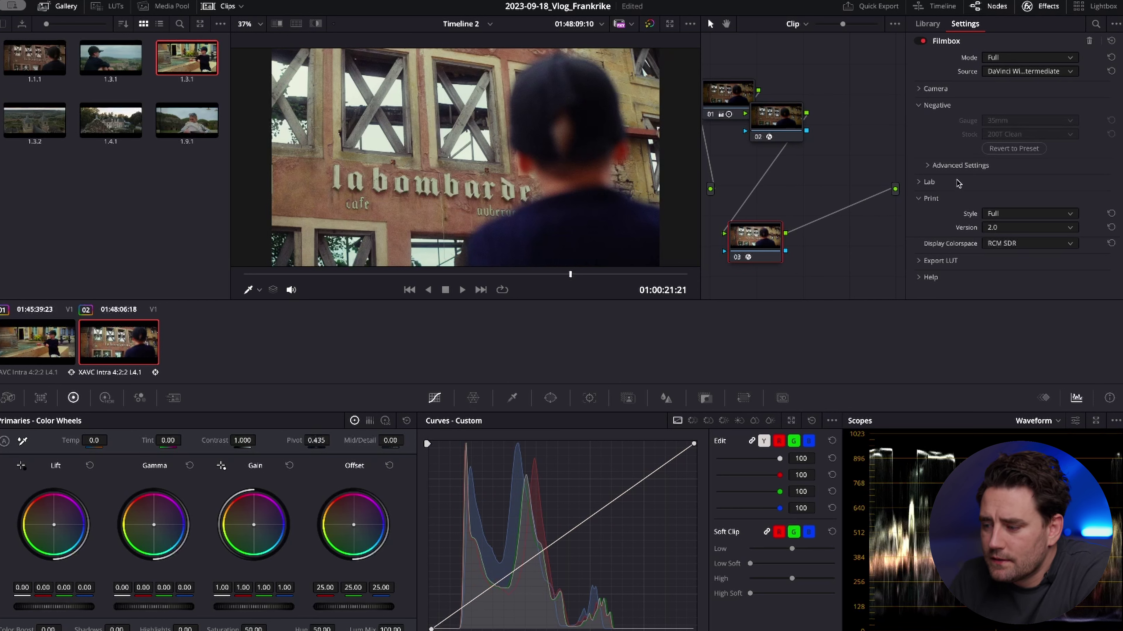
left_click(920, 89)
left_click_drag(1024, 122, 1017, 137)
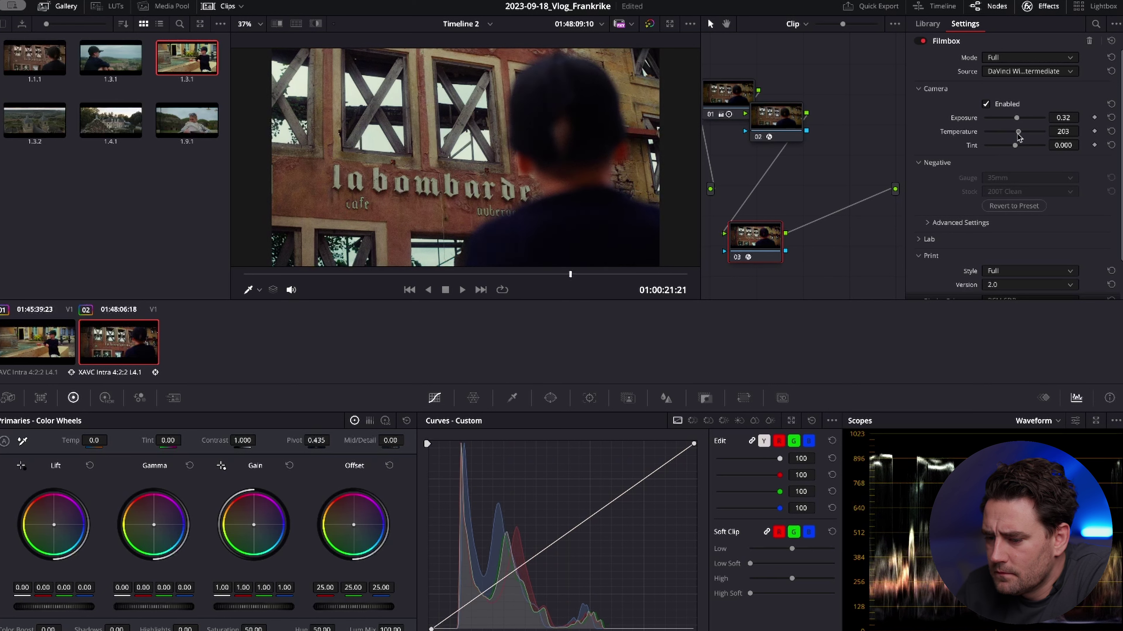
Set Filmbox's Lab Vibrance to 0.101 and Push/Pull Process to -0.056 on the facade clip.
scroll(948, 229, "down", 2)
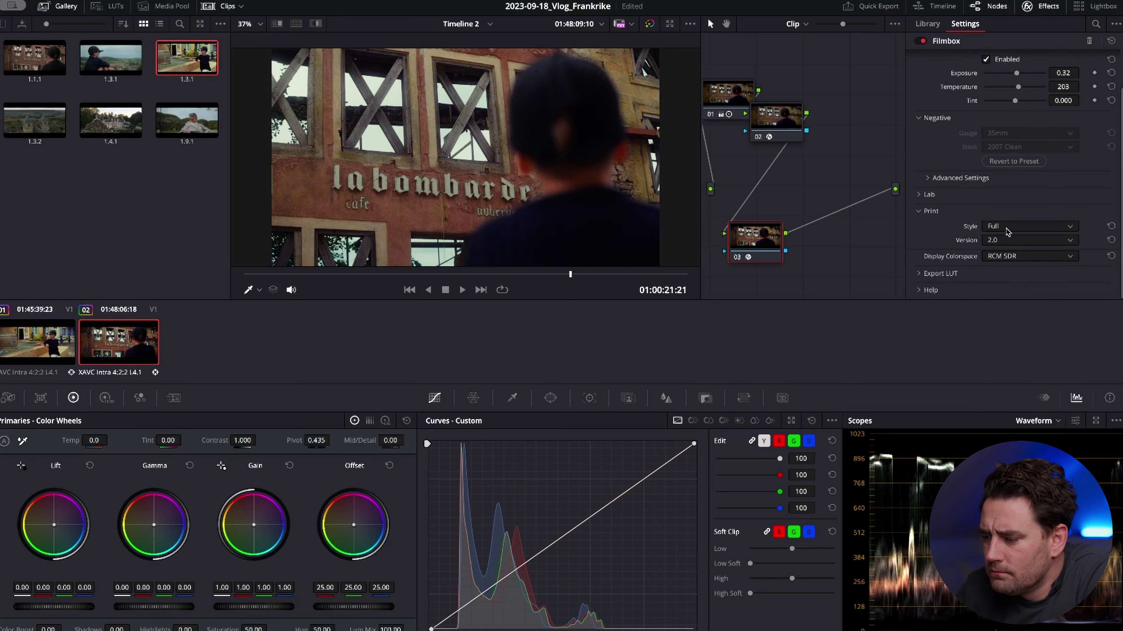
left_click(918, 195)
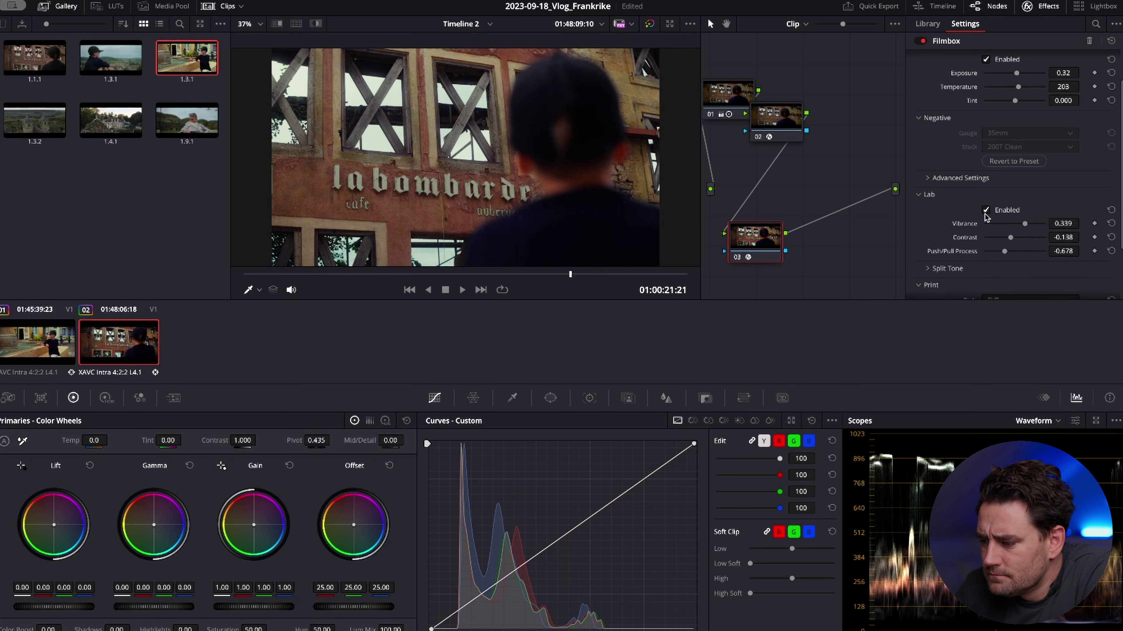
mouse_move(1024, 224)
left_mouse_down()
mouse_move(1008, 251)
mouse_move(1017, 225)
left_mouse_up()
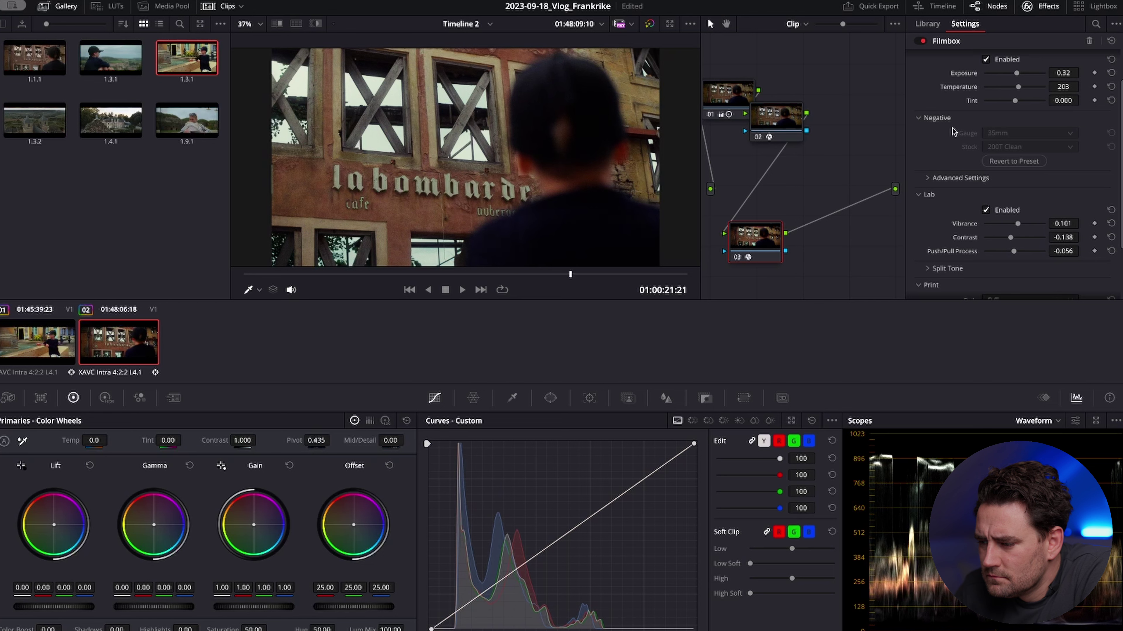
Set Filmbox's Camera Temperature to 16 and compare the facade clip with the fountain clip.
scroll(953, 131, "up", 2)
left_click_drag(1020, 134, 1014, 133)
left_click(52, 344)
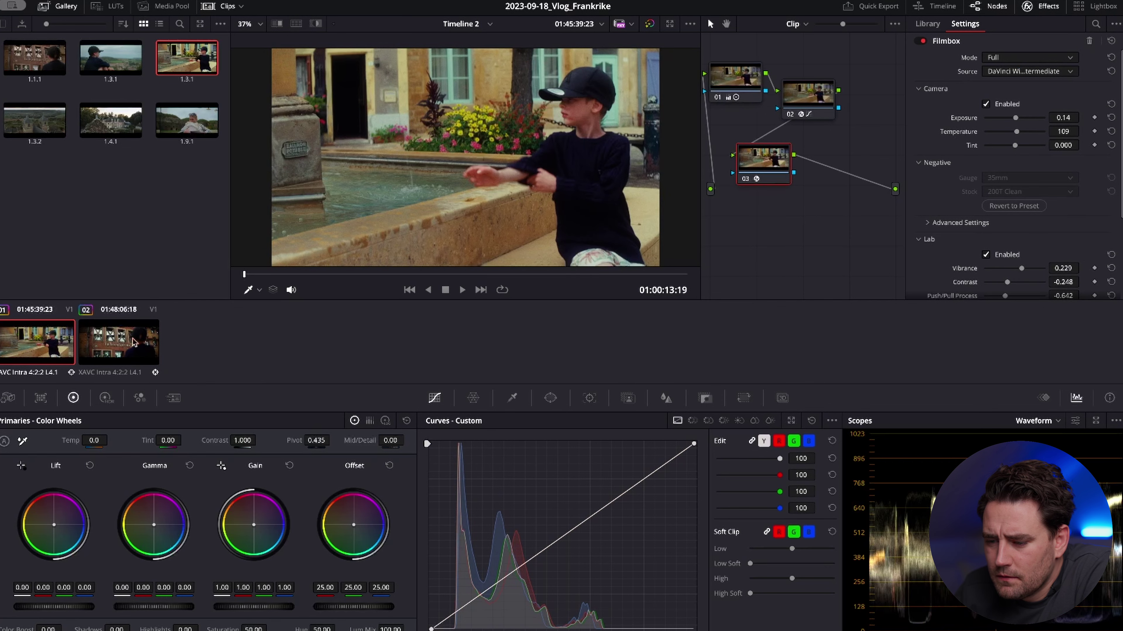
left_click(120, 345)
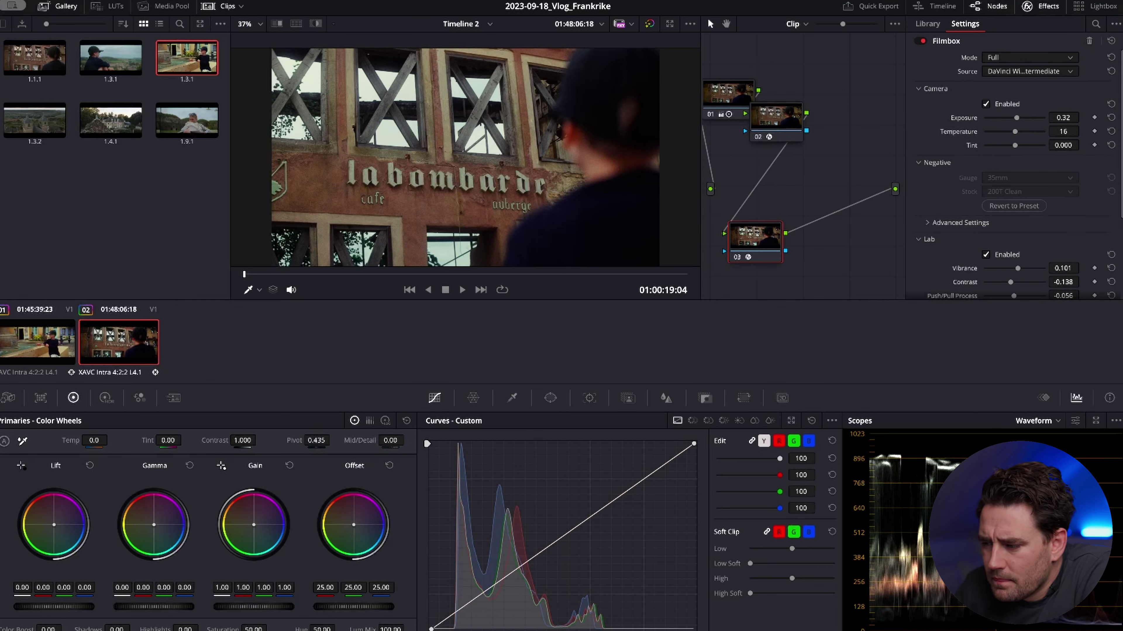
Set the facade clip's Filmbox Camera Exposure to 0.31 and Lab Vibrance to 0.468.
scroll(966, 204, "down", 3)
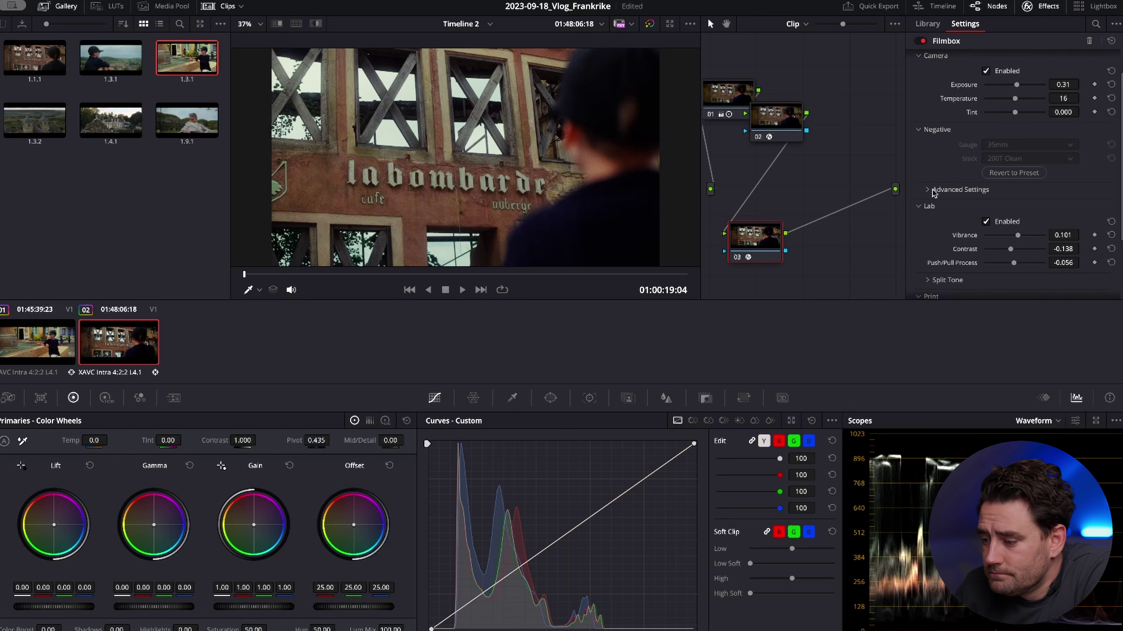
left_click(927, 231)
left_click_drag(1020, 171, 1029, 173)
scroll(936, 257, "down", 1)
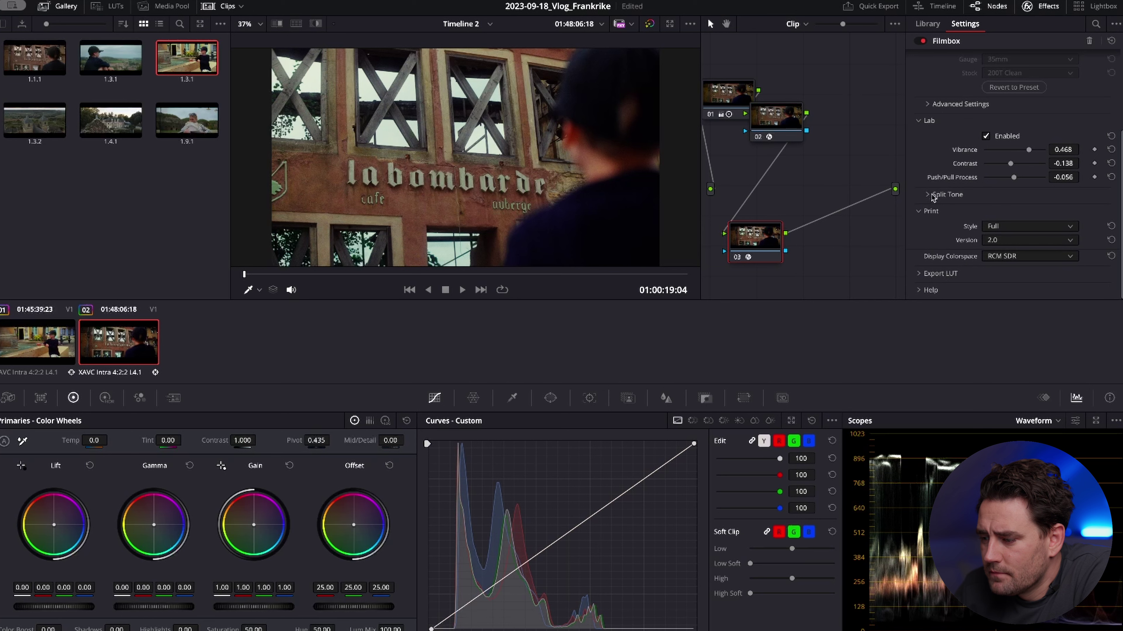
Set the Strength of Filmbox's s35mm 250D Grain to 1.431 in the Negative's Advanced Settings.
scroll(927, 176, "up", 3)
left_click(928, 170)
left_click(936, 187)
left_click(937, 187)
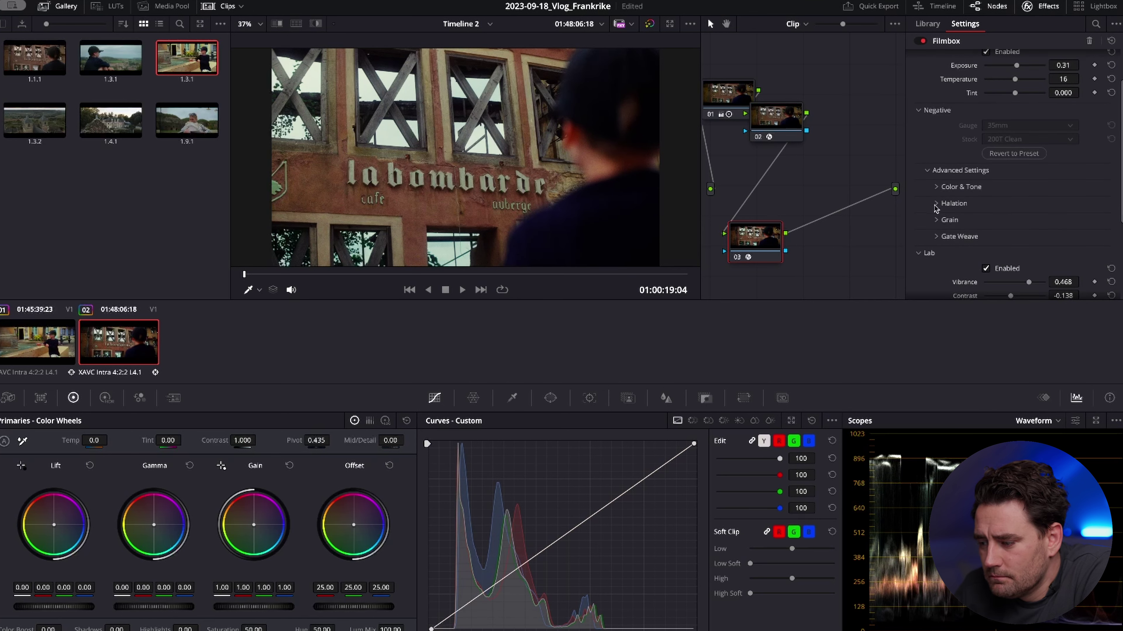
left_click(938, 220)
scroll(1019, 243, "down", 4)
left_click_drag(1005, 192, 1013, 192)
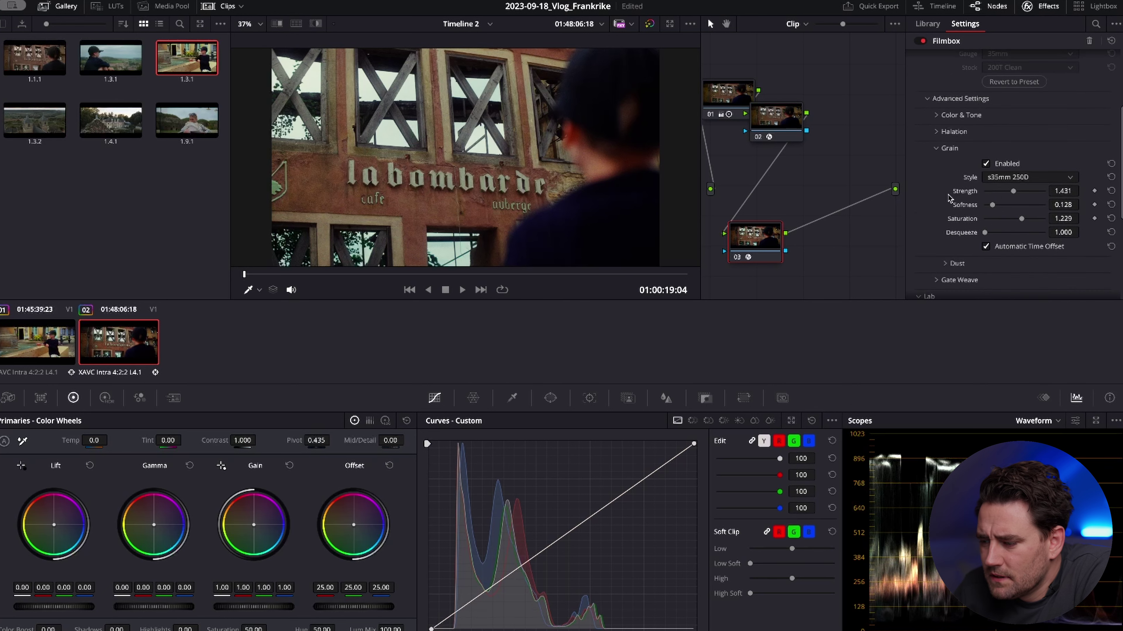
Set Filmbox's Camera Exposure to 0.48 and lower the primaries Temp on node 01 to 110.
scroll(951, 195, "up", 3)
left_click_drag(1016, 98, 1062, 93)
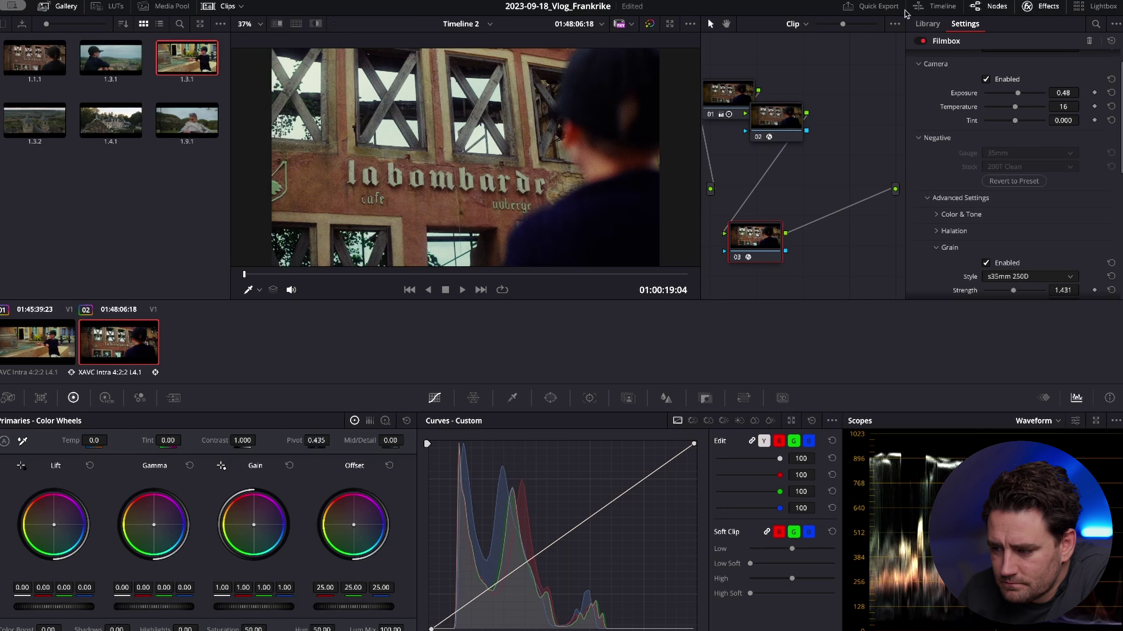
left_click(707, 98)
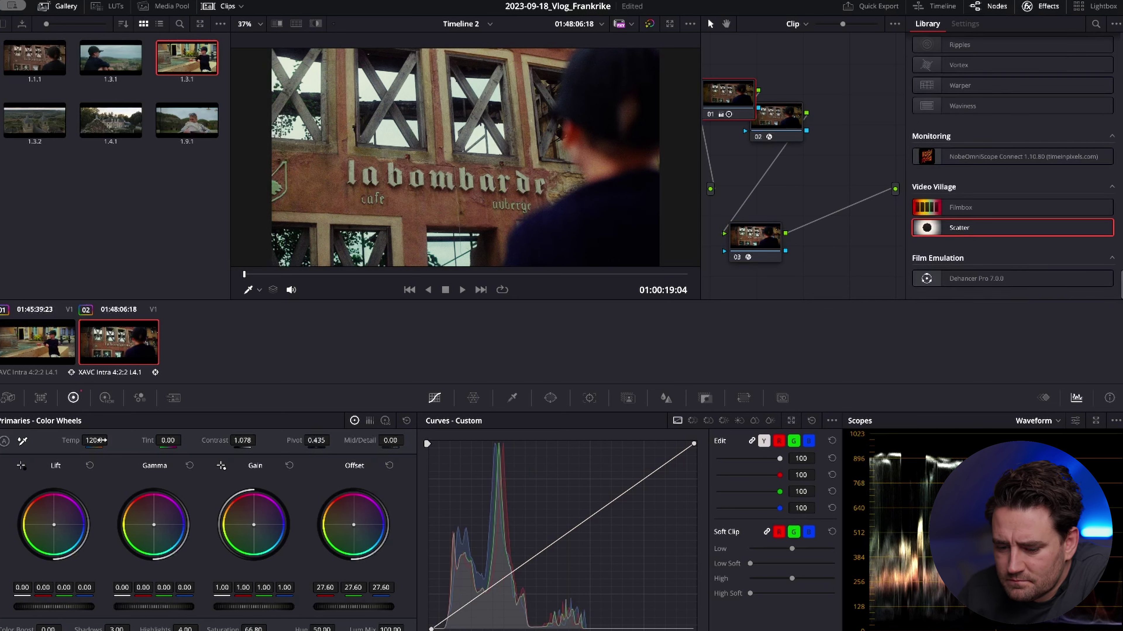
left_click_drag(106, 440, 101, 439)
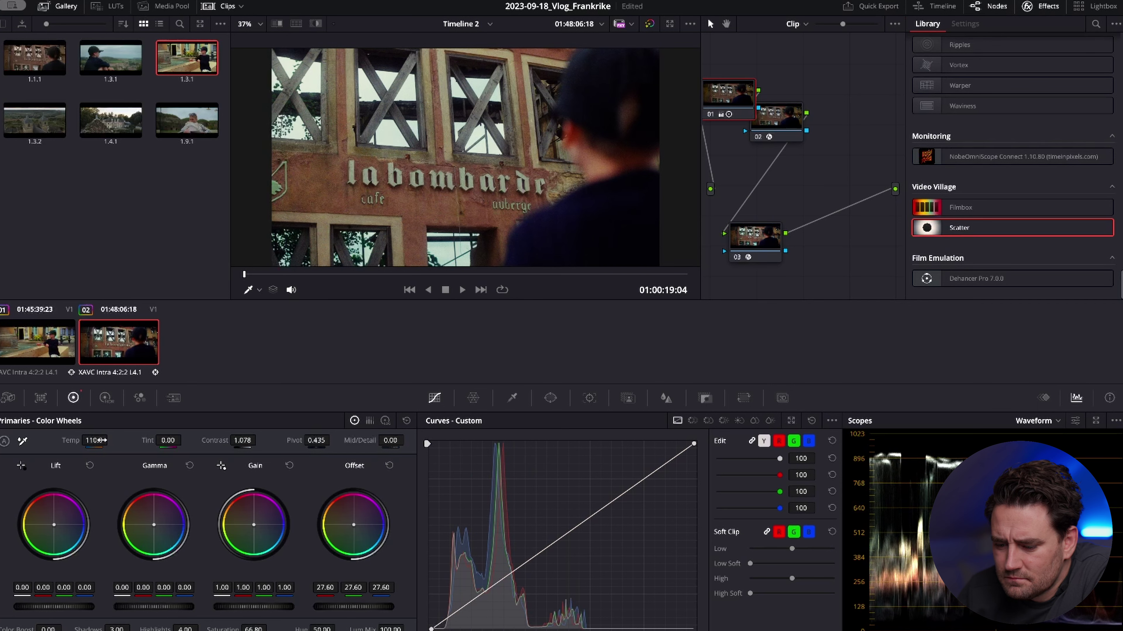
Compare the fountain and facade clips by alternating between them, and play back the fountain clip.
left_click(37, 343)
left_click(133, 355)
left_click(28, 344)
left_click(119, 349)
left_click(68, 345)
key("space")
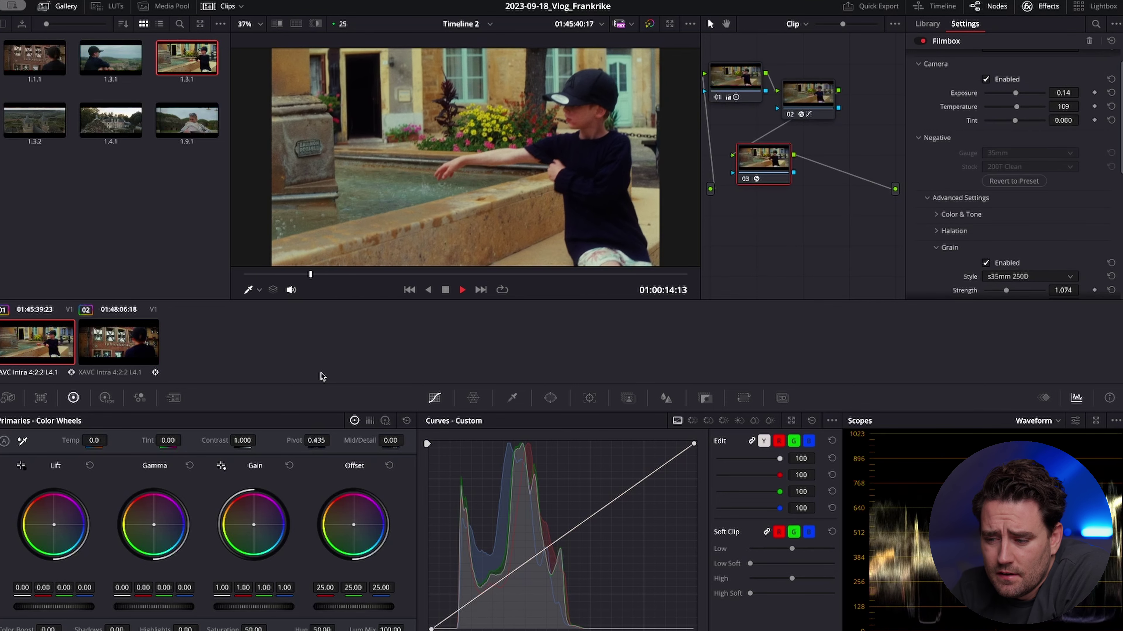
key("space")
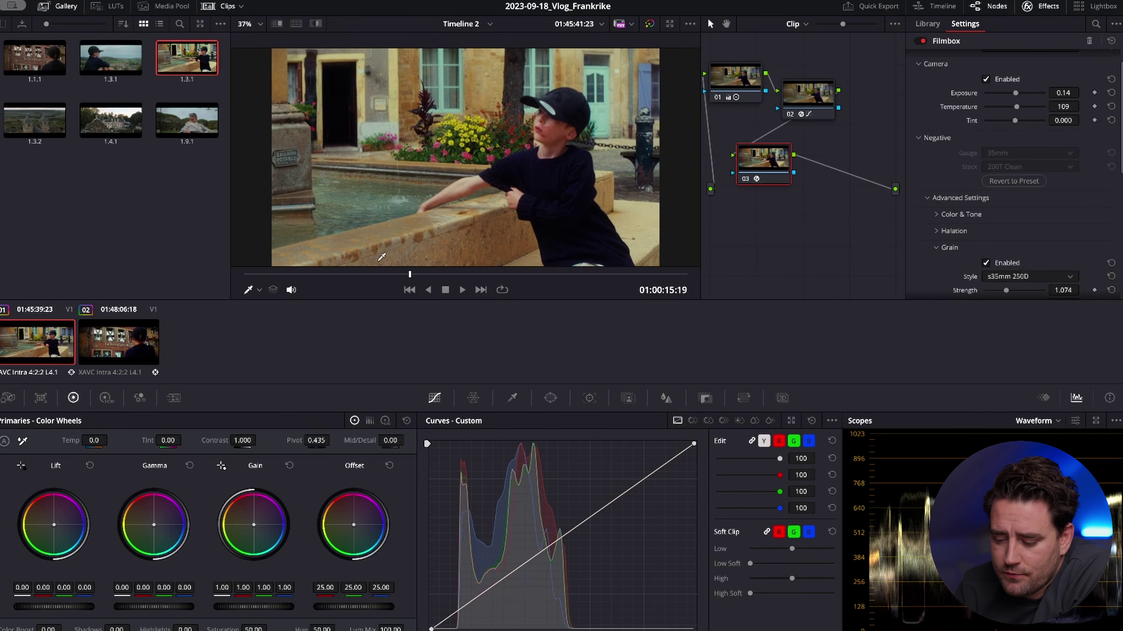
Clear the grades from the fountain clip's three nodes and apply Dehancer Pro 7.0.0 to node 03.
key("shift+8")
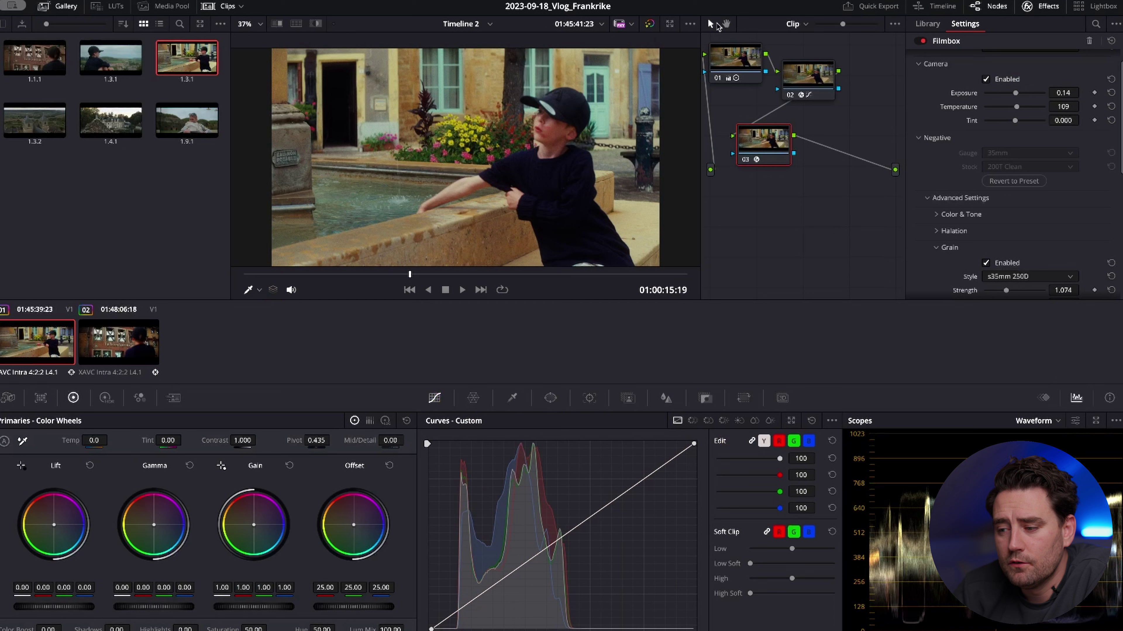
left_click(690, 24)
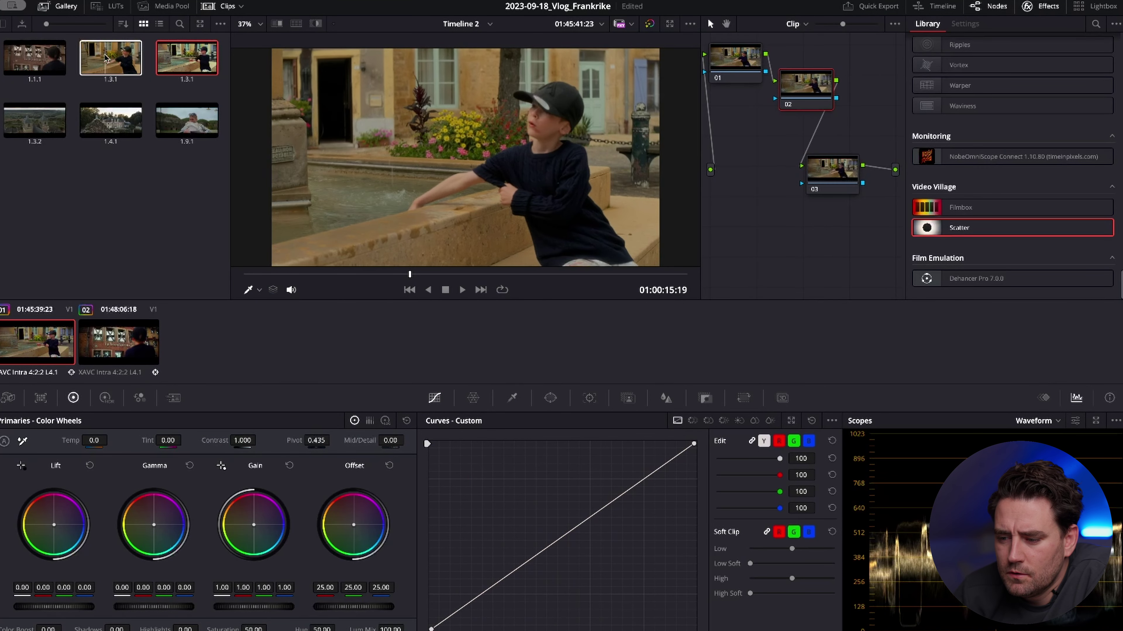
left_click_drag(976, 279, 811, 183)
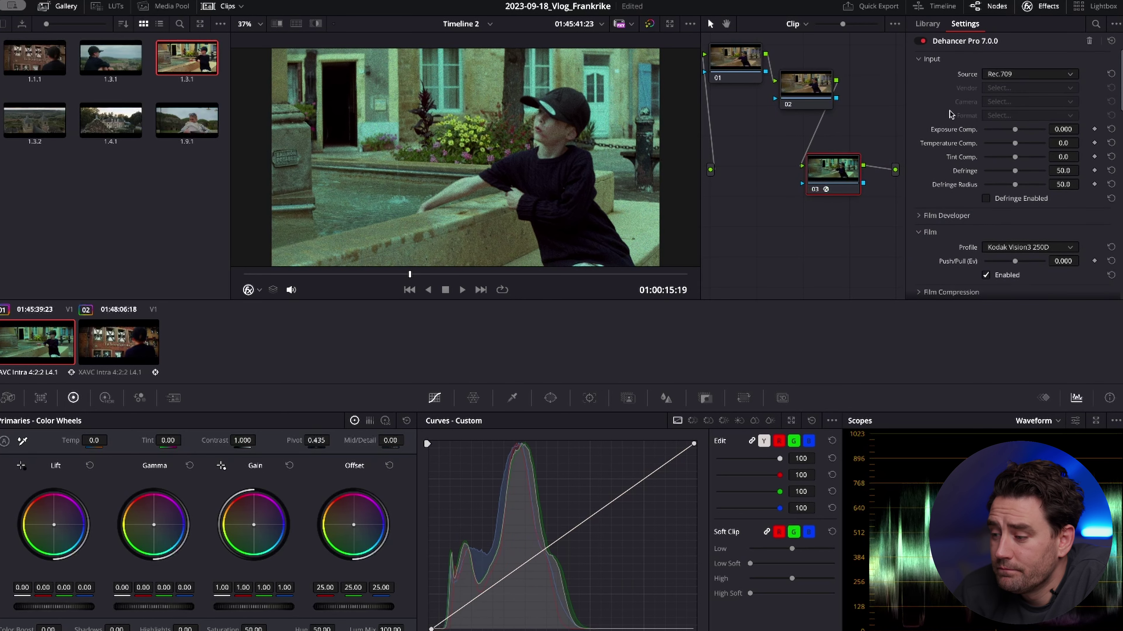
Set Dehancer's input Source to DVR WG/Intermediate and disable the Kodak Vision3 250D Film profile.
left_click(1068, 74)
left_click(1024, 153)
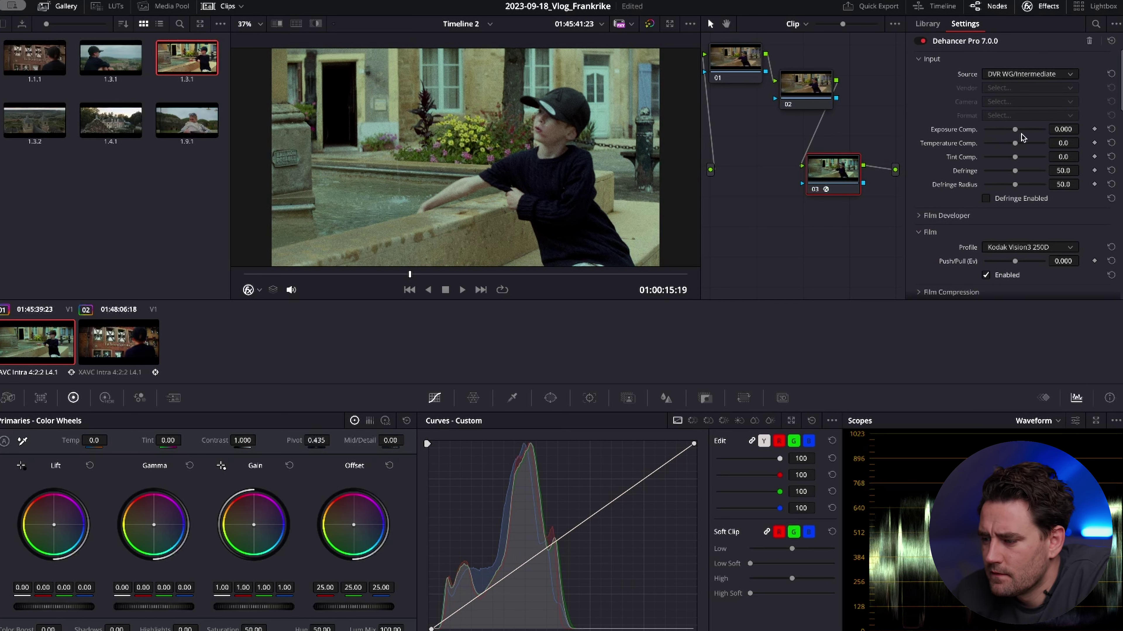
scroll(976, 247, "down", 3)
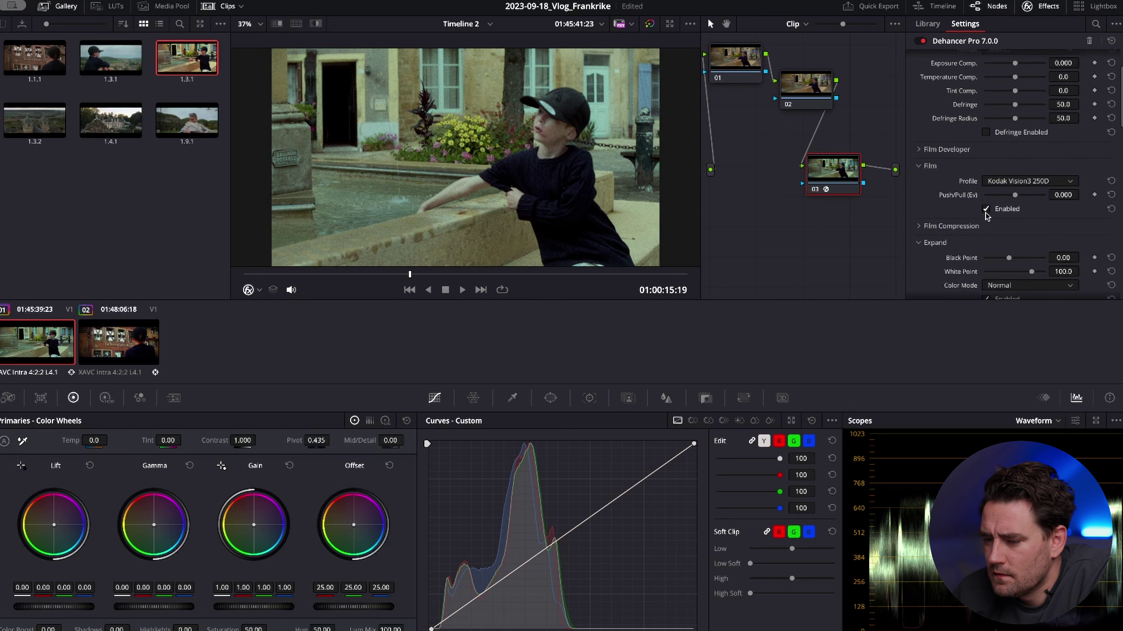
left_click(986, 209)
scroll(976, 226, "down", 5)
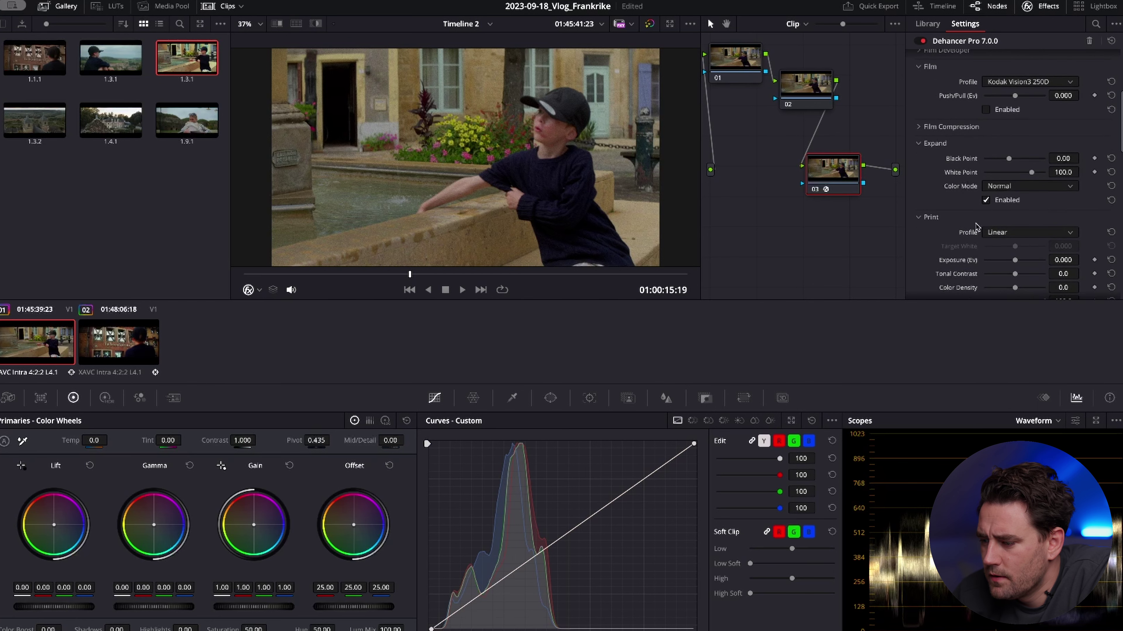
Set Dehancer's Expand Black Point to 0.17 and use the Kodak 2383 Print Film profile with Target White -0.312, Tonal Contrast -8.7 and Color Density 22.9.
left_click_drag(1014, 163, 1009, 162)
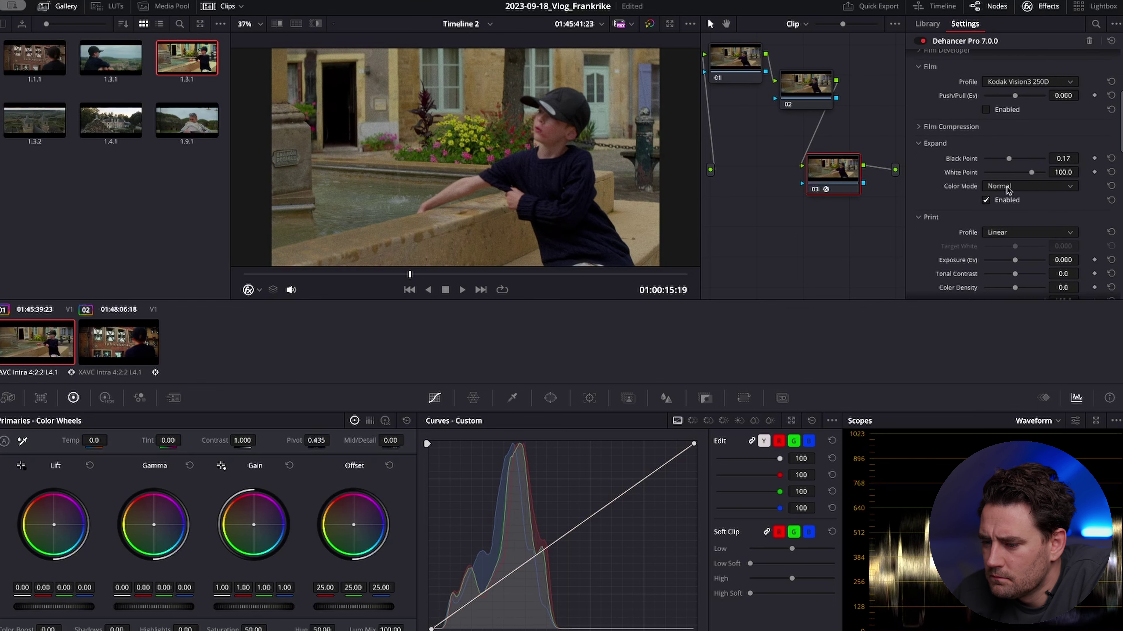
scroll(963, 240, "down", 3)
left_click(1034, 165)
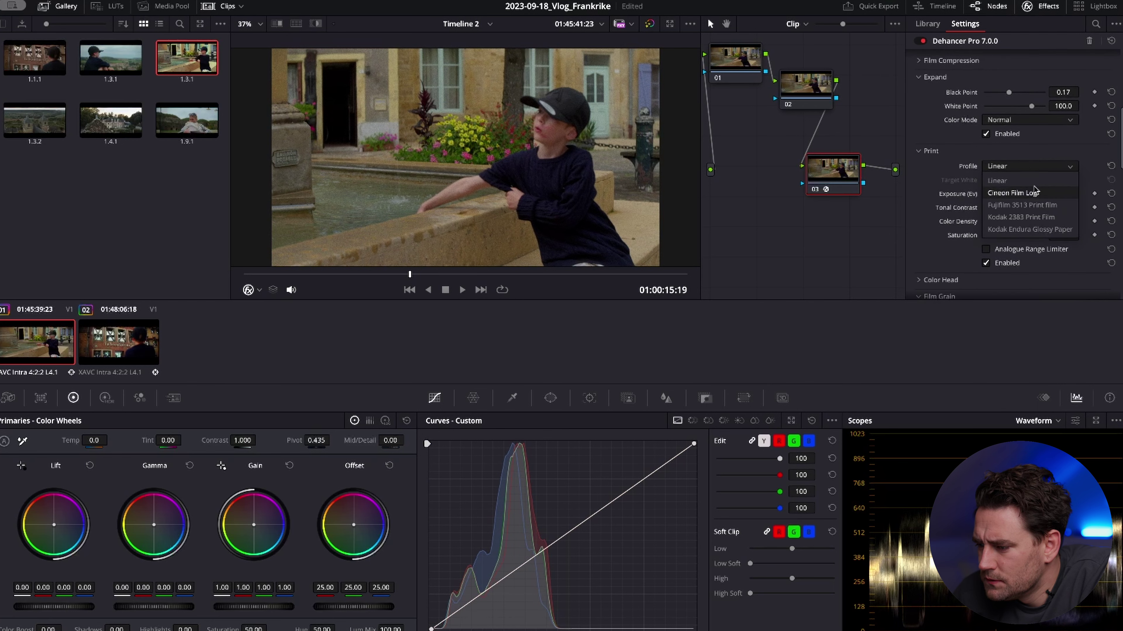
left_click(1040, 215)
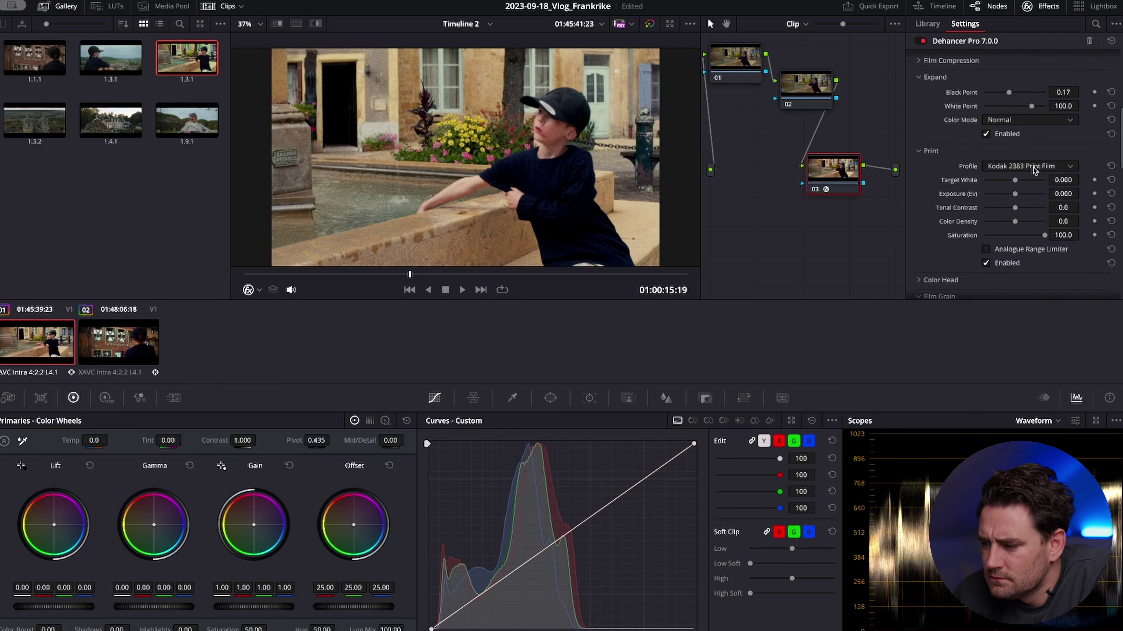
left_click_drag(1021, 182, 1009, 208)
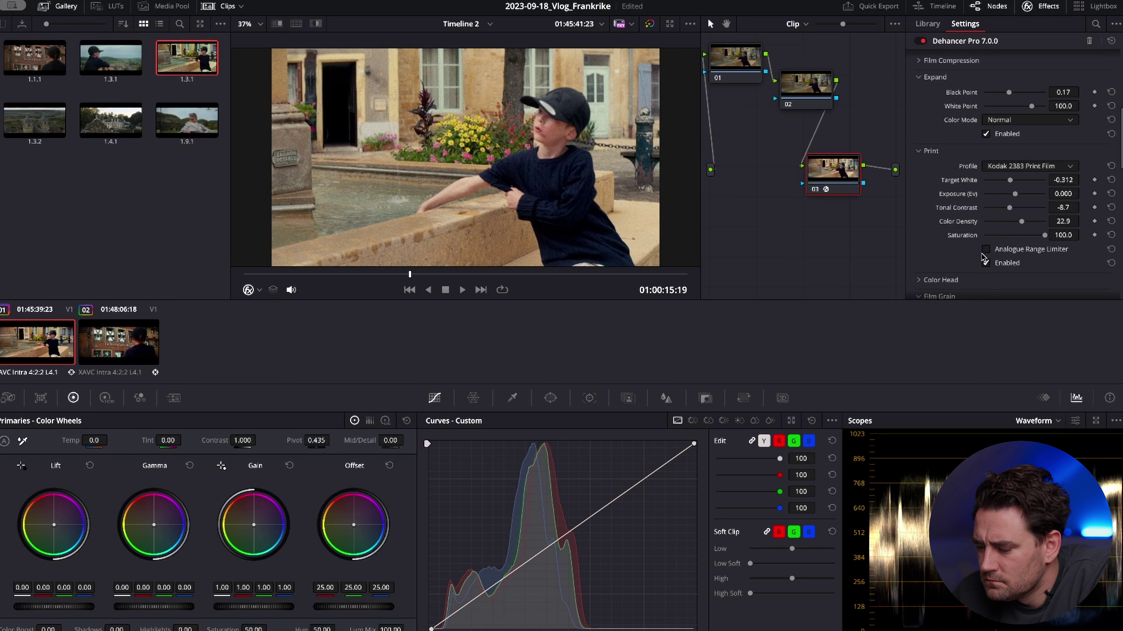
Enable Dehancer's Halation and Bloom effects, and look through the remaining settings from Film Damage to Options.
scroll(955, 210, "down", 3)
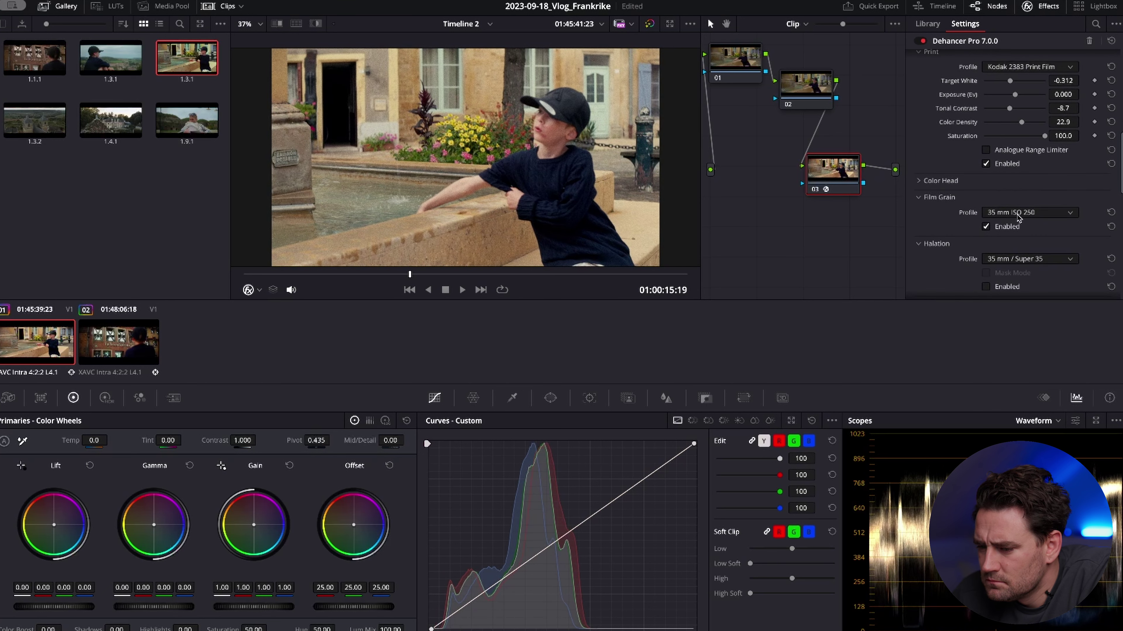
scroll(990, 249, "down", 3)
left_click(986, 188)
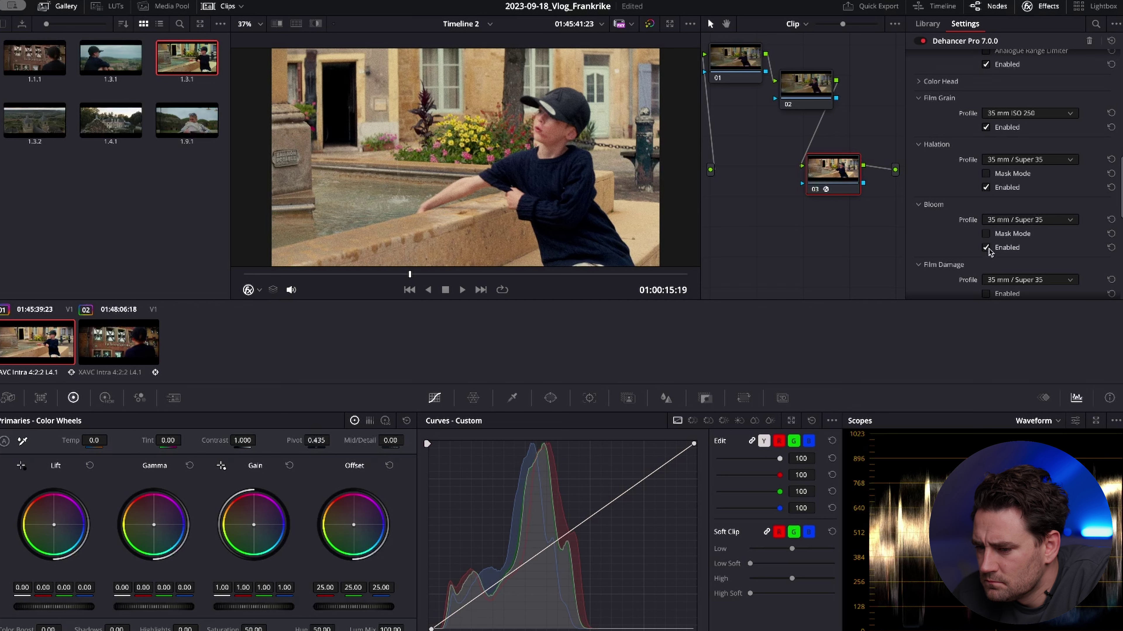
scroll(989, 238, "down", 3)
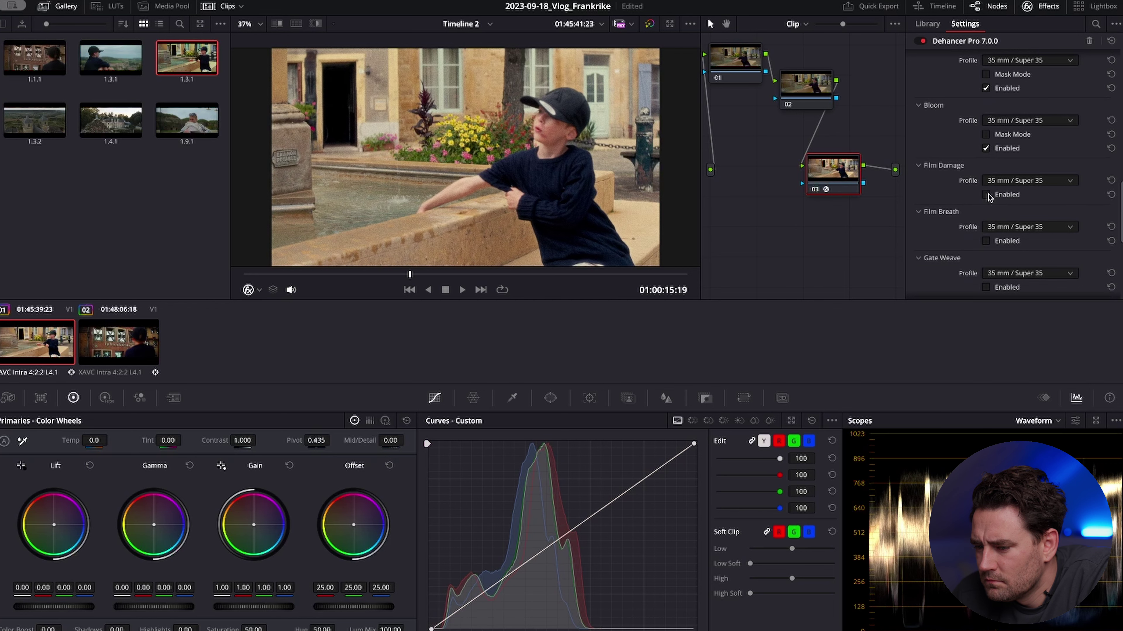
scroll(976, 191, "down", 3)
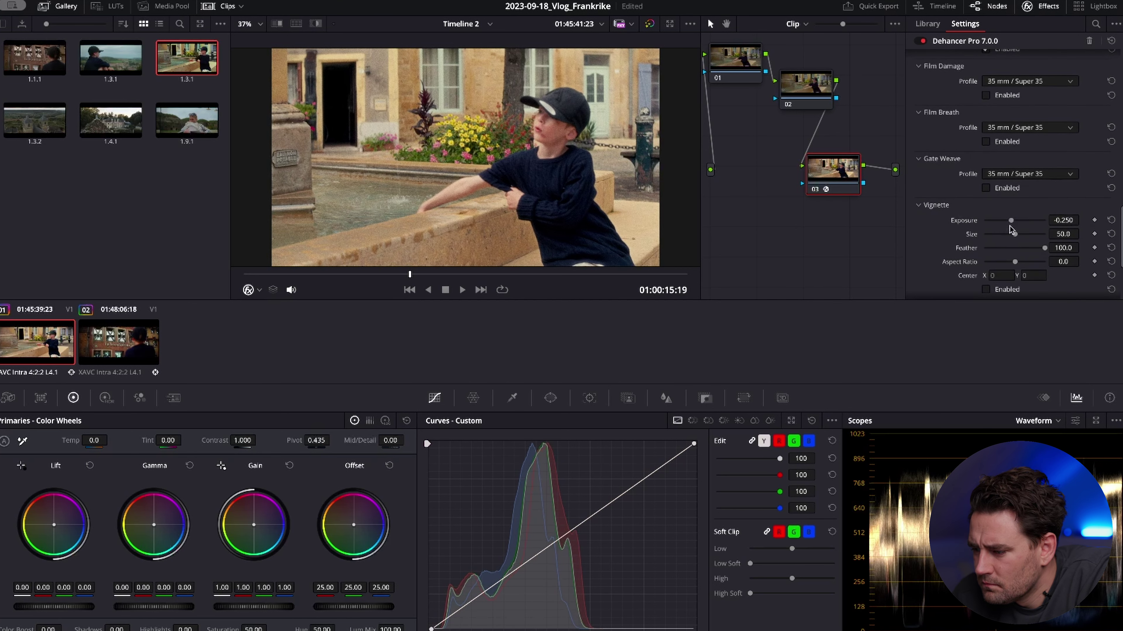
scroll(951, 249, "down", 3)
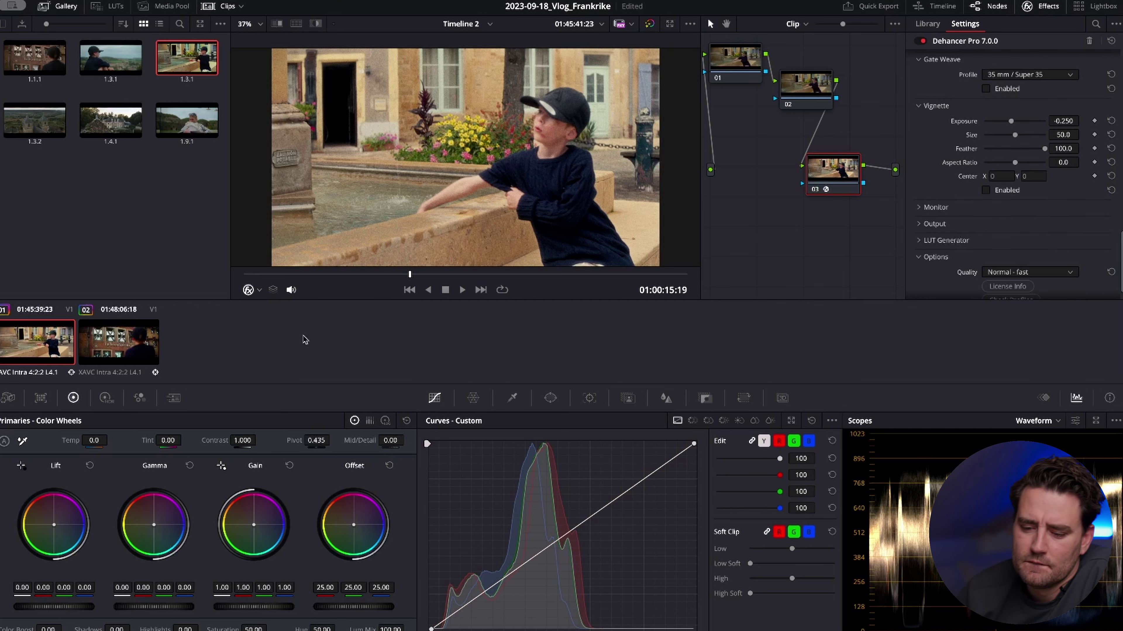
Play back the fountain clip to review the Dehancer look, stopping near the clip's end.
key("space")
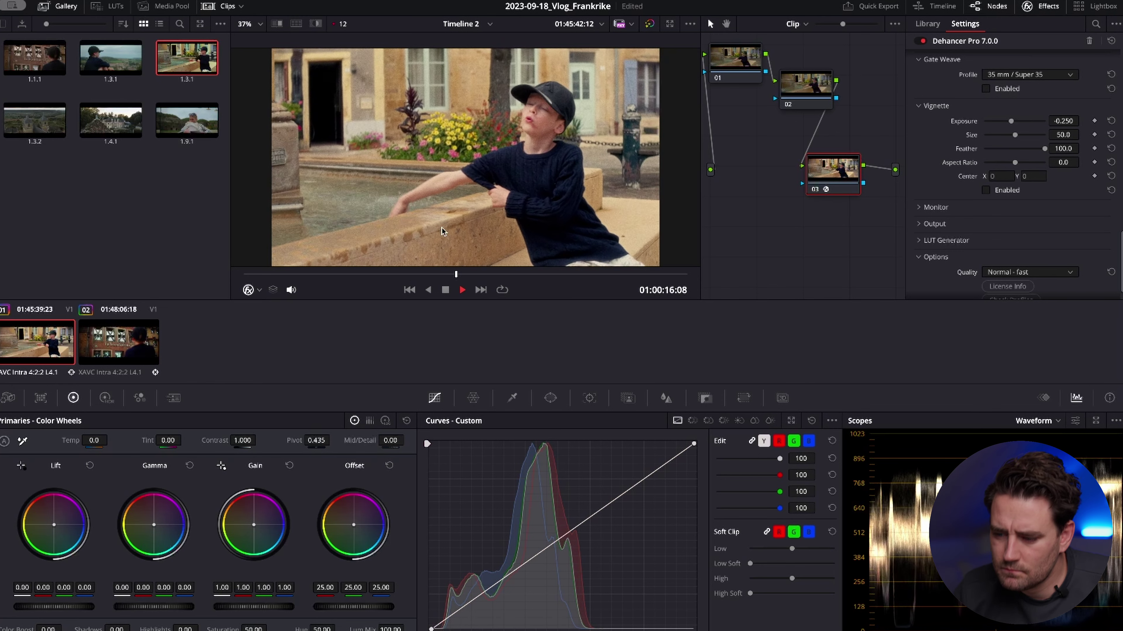
key("space")
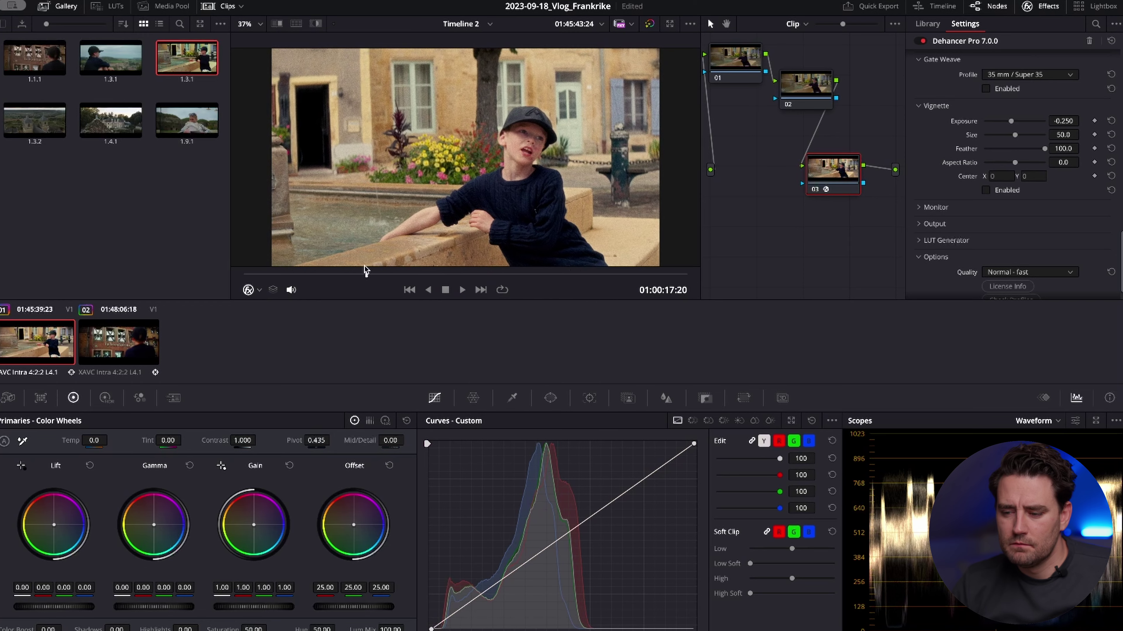
key("slash")
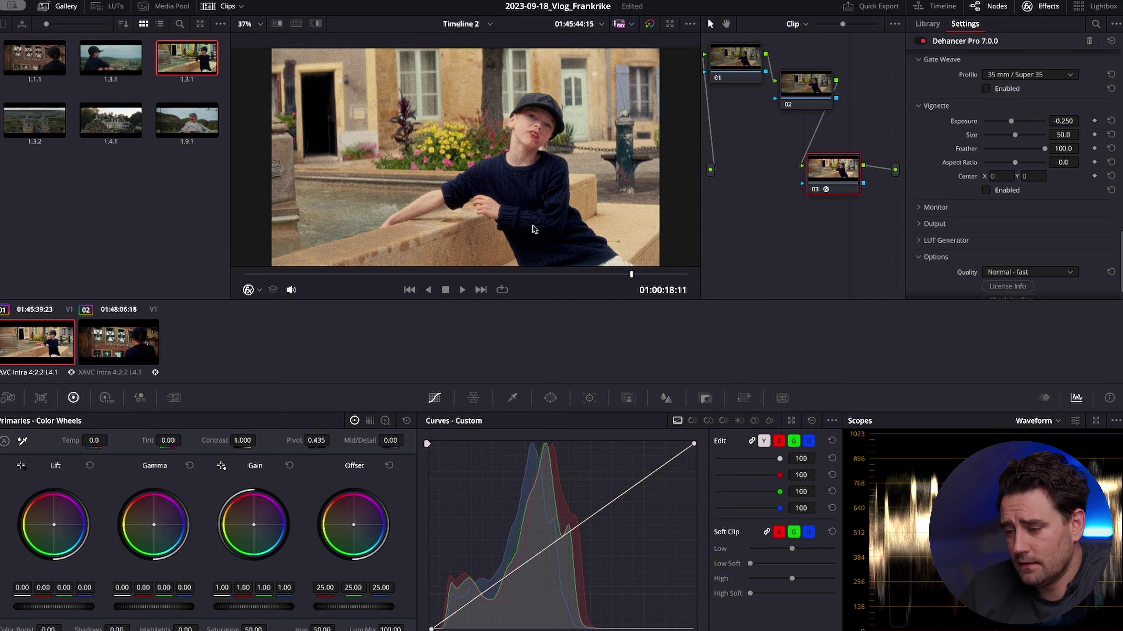
scroll(558, 208, "down", 2)
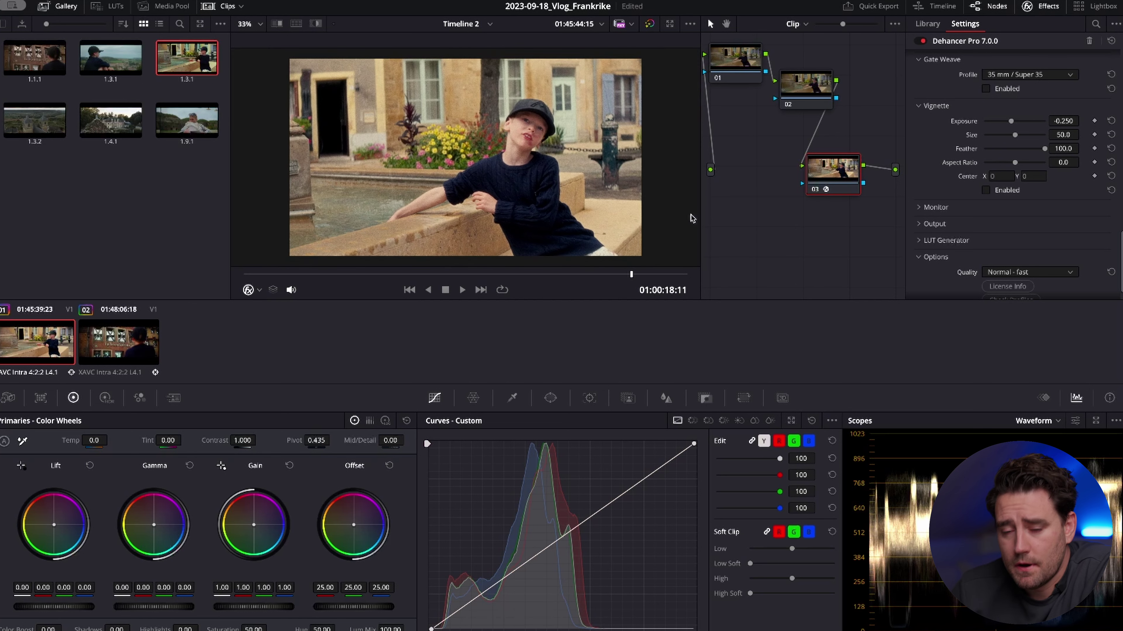